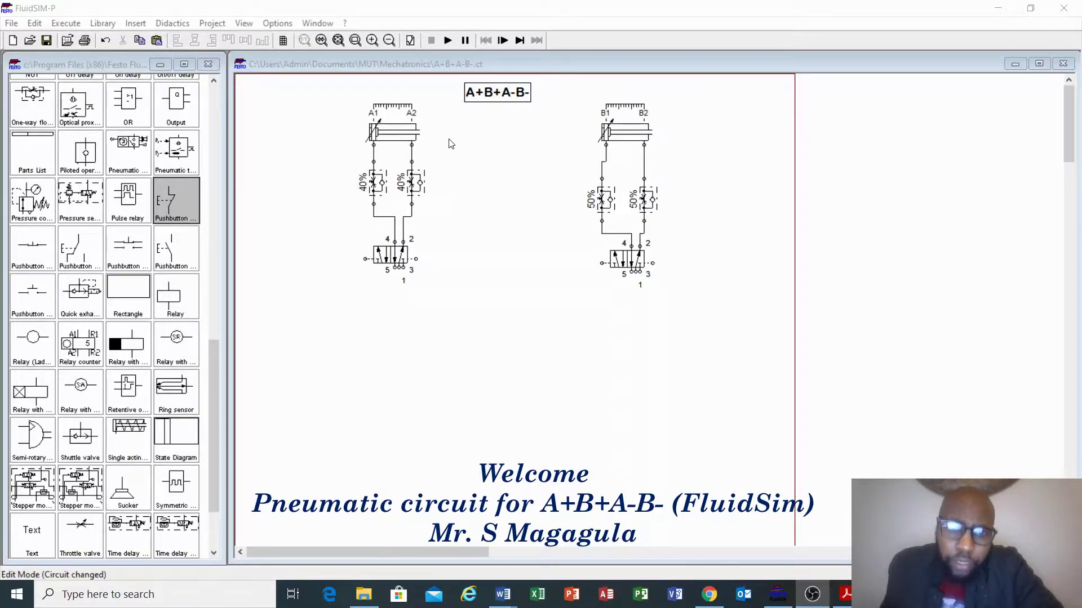
pyautogui.moveTo(377, 135)
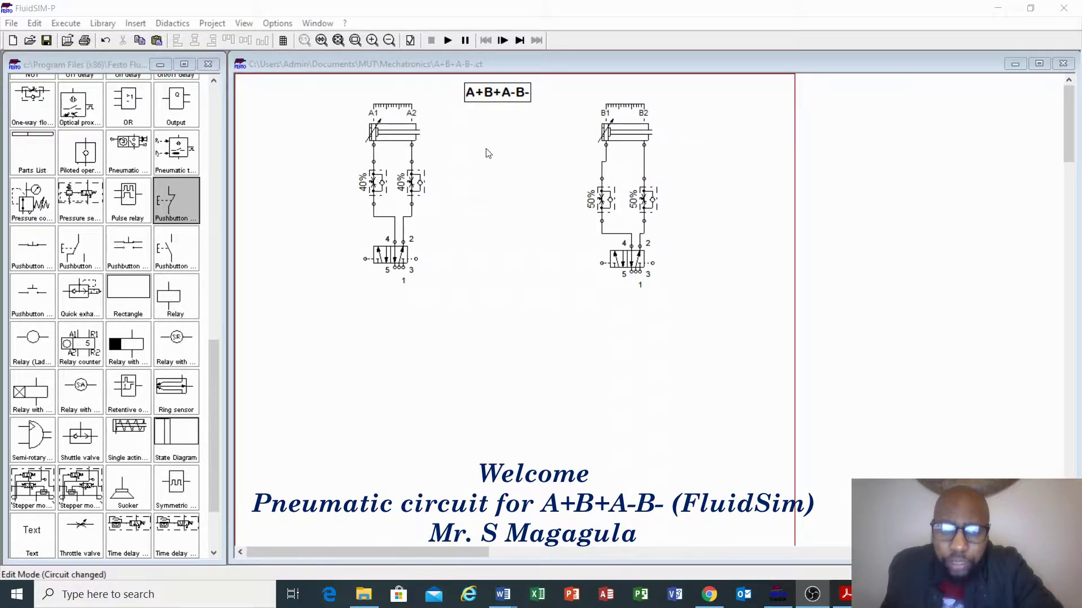
pyautogui.moveTo(418, 135)
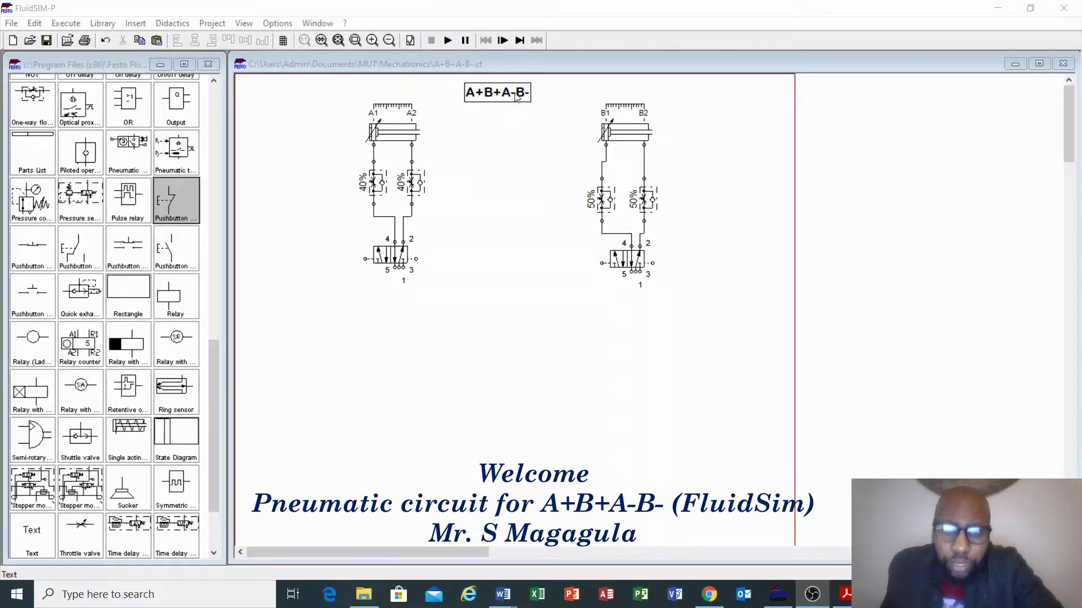
pyautogui.moveTo(601, 136)
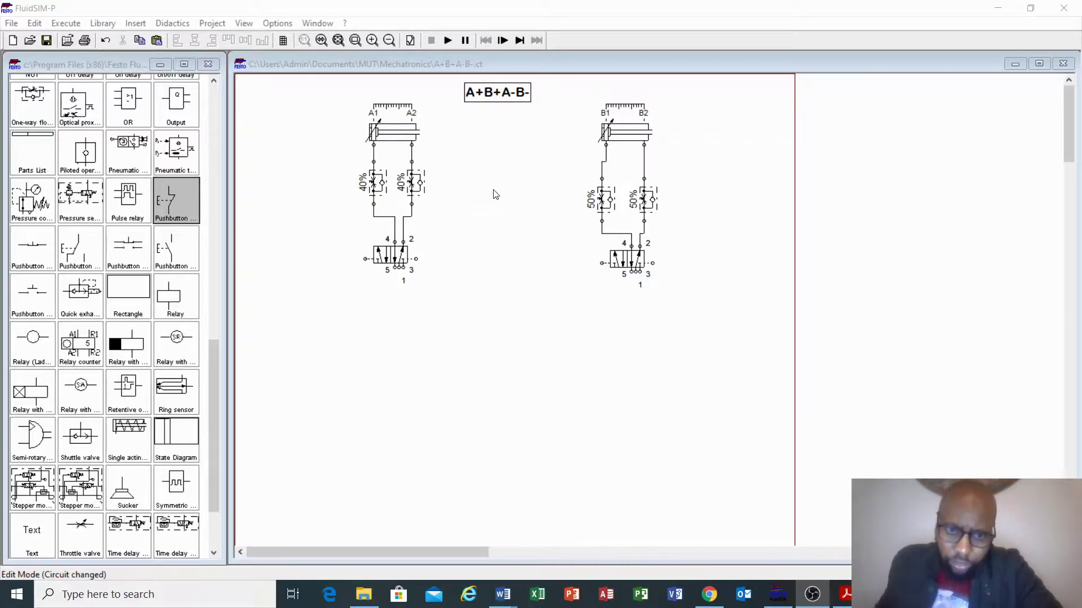
# Configure cylinder A's 5/n way valve with electrical solenoid actuation on both its left and right sides.
pyautogui.doubleClick(393, 258)
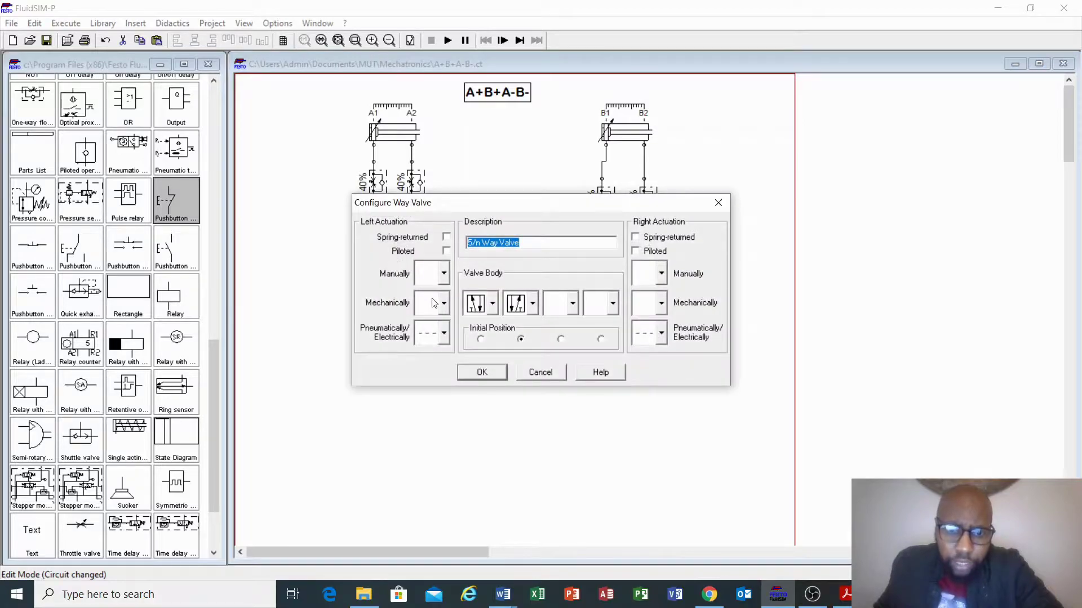
pyautogui.click(445, 334)
pyautogui.click(435, 388)
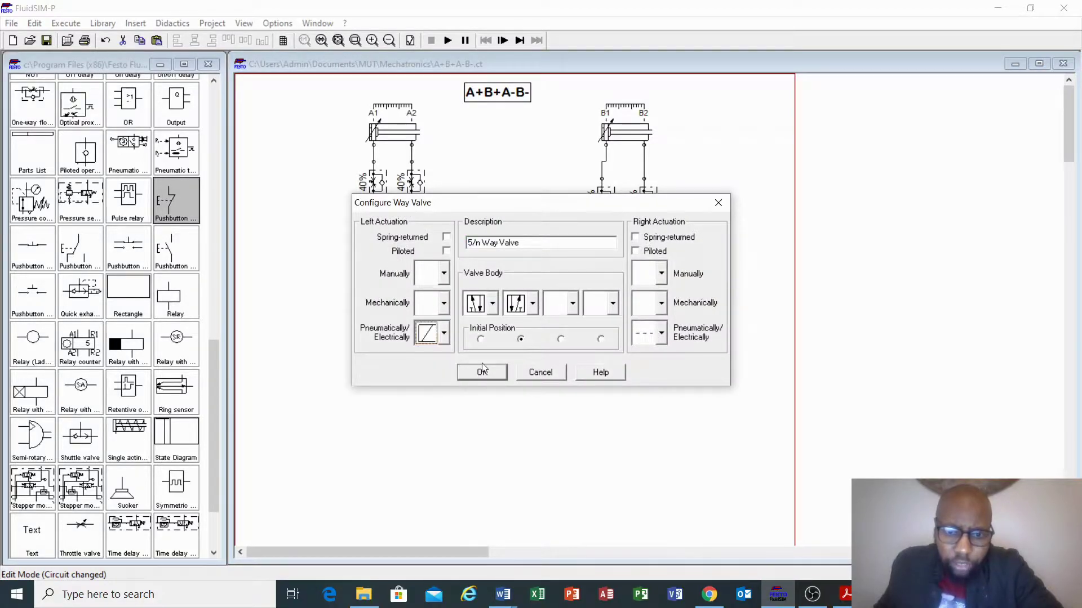
pyautogui.click(481, 373)
pyautogui.doubleClick(394, 260)
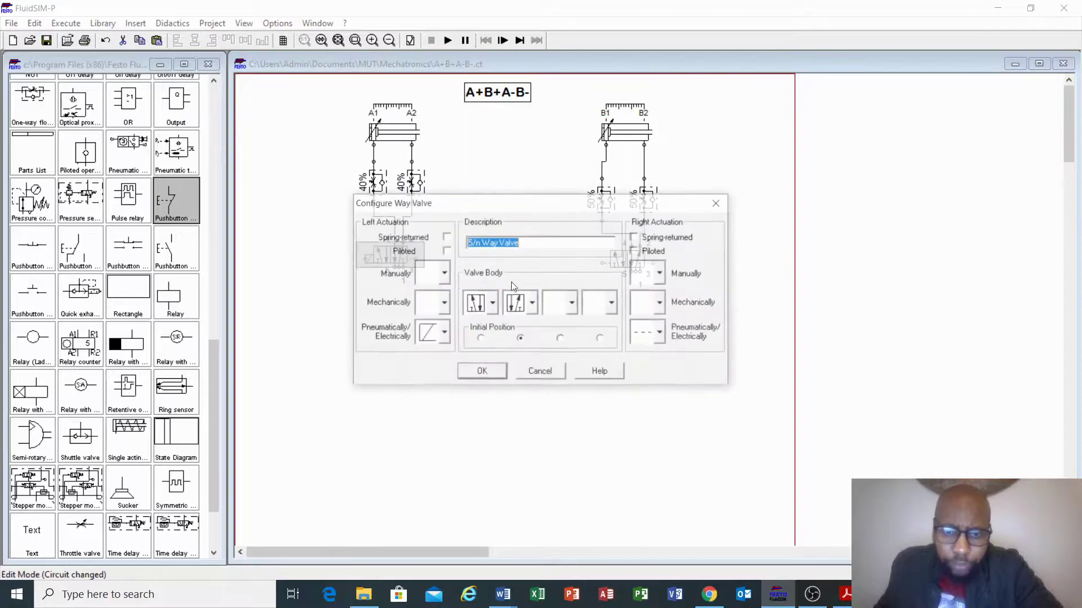
pyautogui.click(661, 333)
pyautogui.click(649, 389)
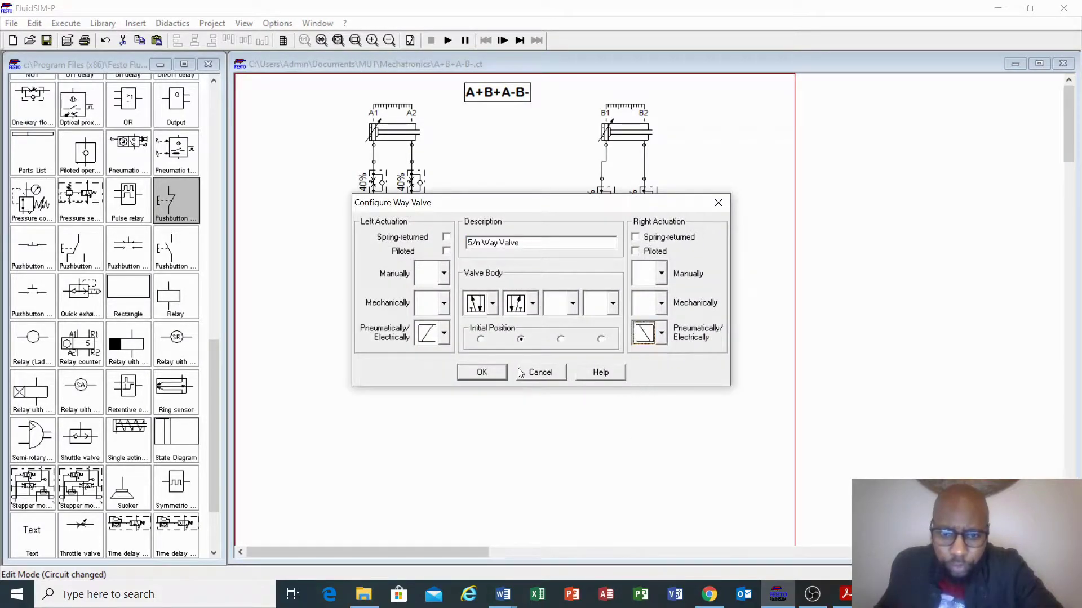
pyautogui.click(485, 375)
# Give cylinder B's 5/n way valve the same solenoid actuation on both its left and right sides.
pyautogui.doubleClick(609, 260)
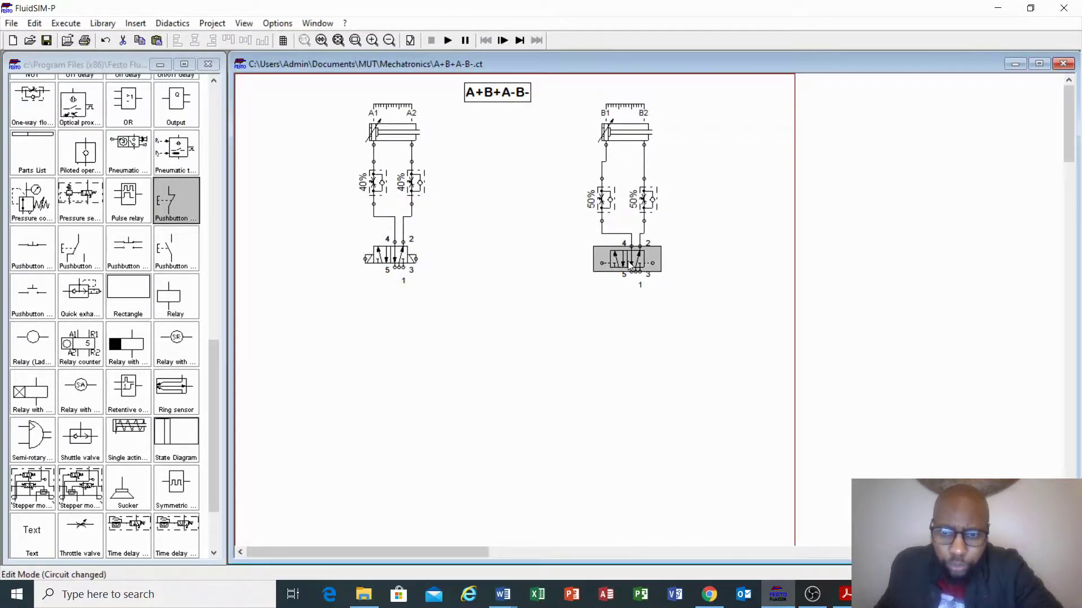
pyautogui.click(444, 333)
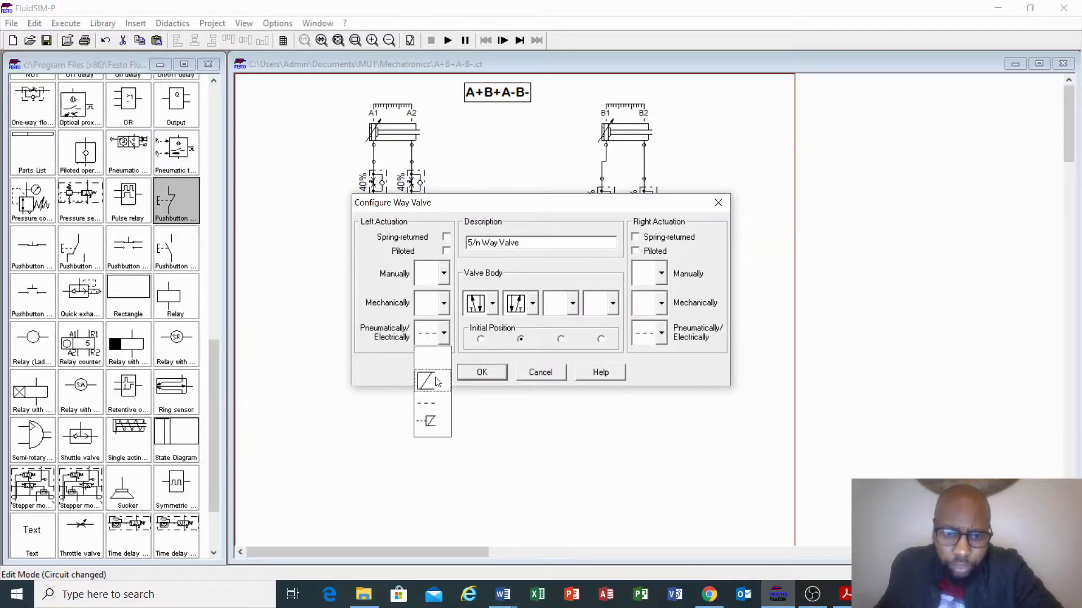
pyautogui.click(427, 389)
pyautogui.click(661, 334)
pyautogui.click(649, 389)
pyautogui.click(483, 373)
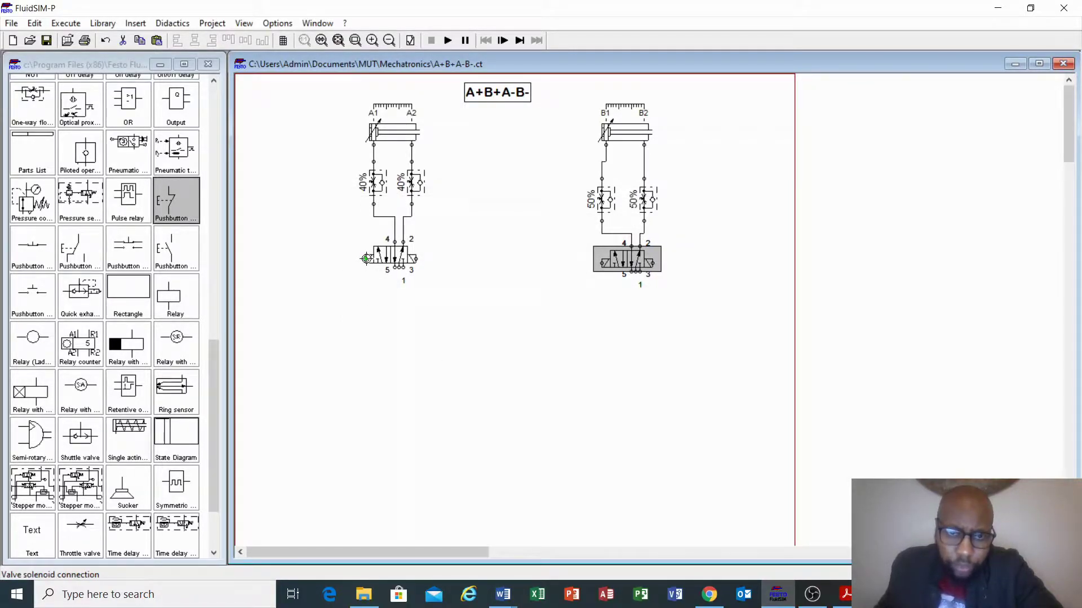
# Label the solenoid connections of cylinder A's valve Y1 on the left and Y2 on the right.
pyautogui.doubleClick(366, 259)
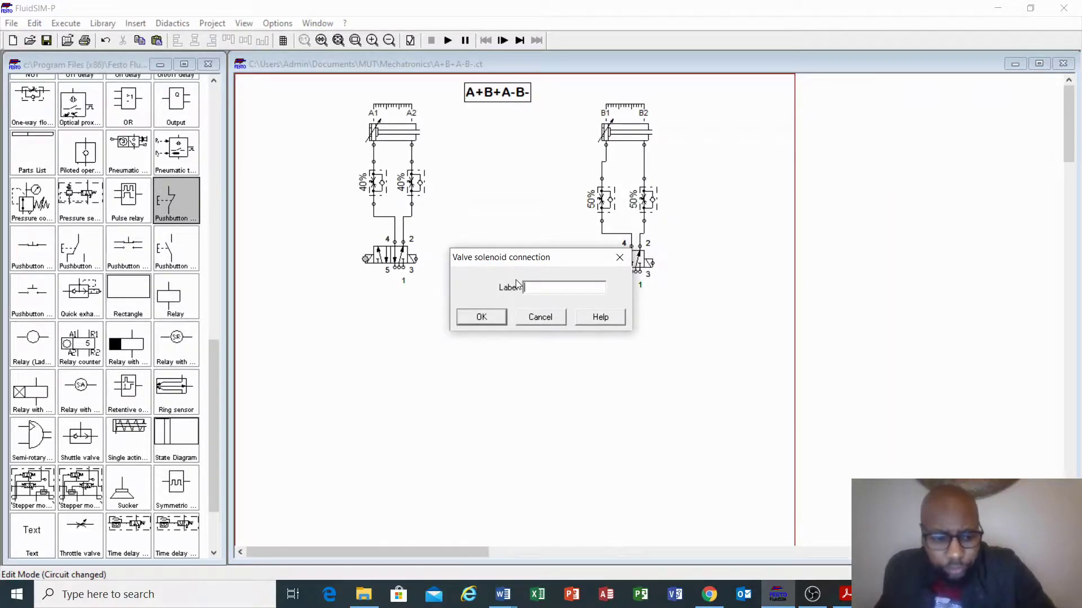
pyautogui.write('y1')
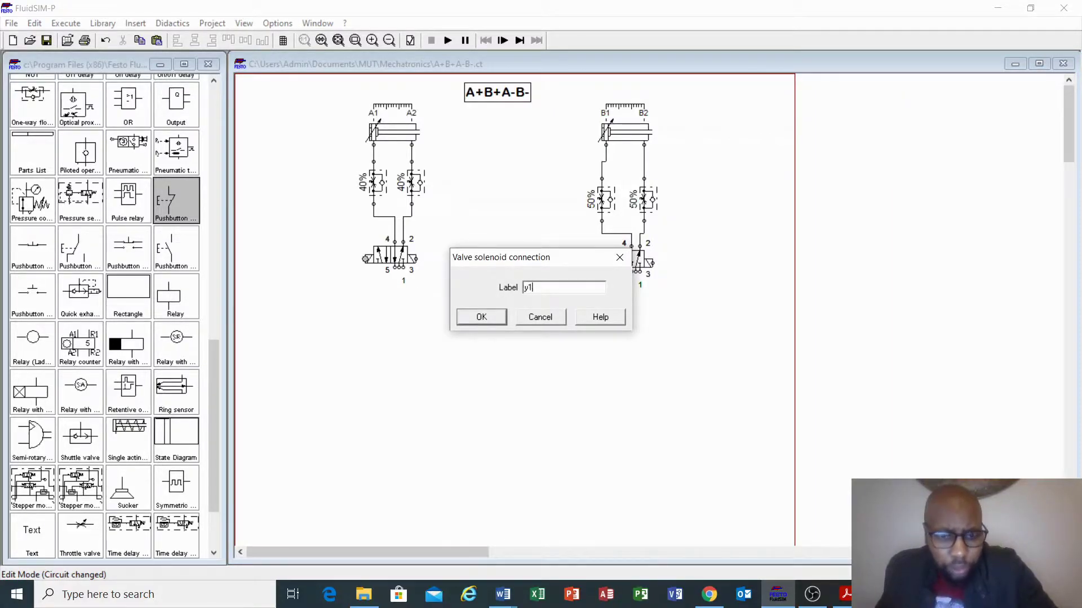
pyautogui.click(478, 318)
pyautogui.doubleClick(416, 260)
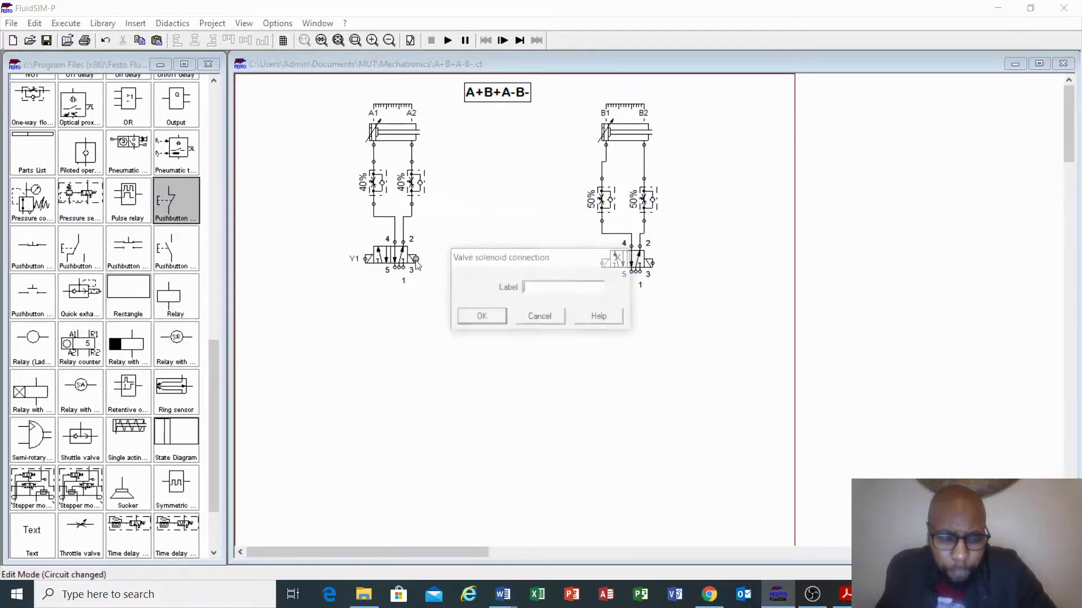
pyautogui.write('y1')
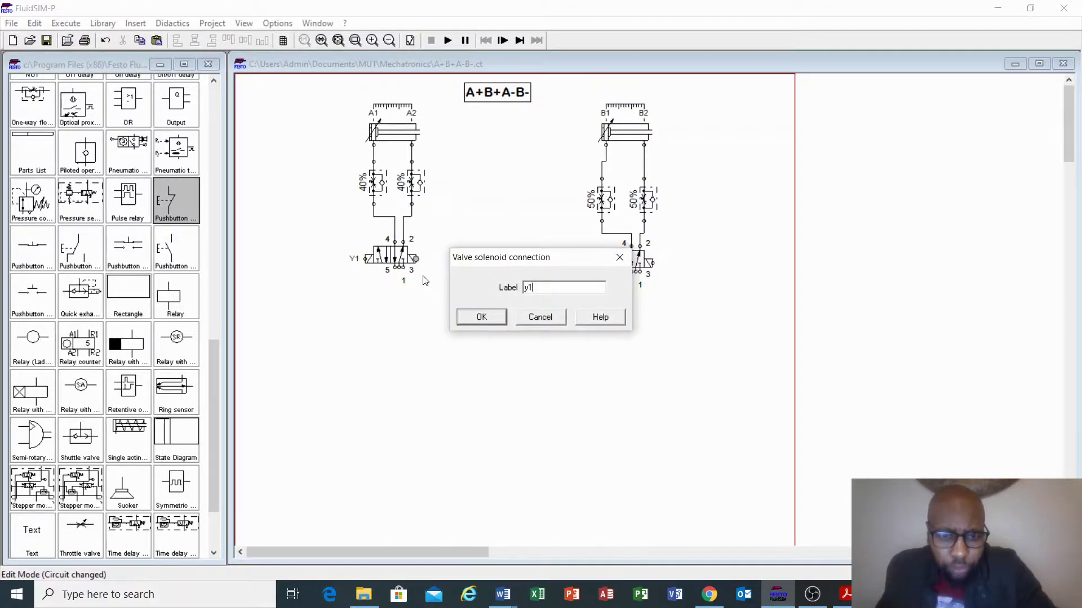
pyautogui.click(482, 317)
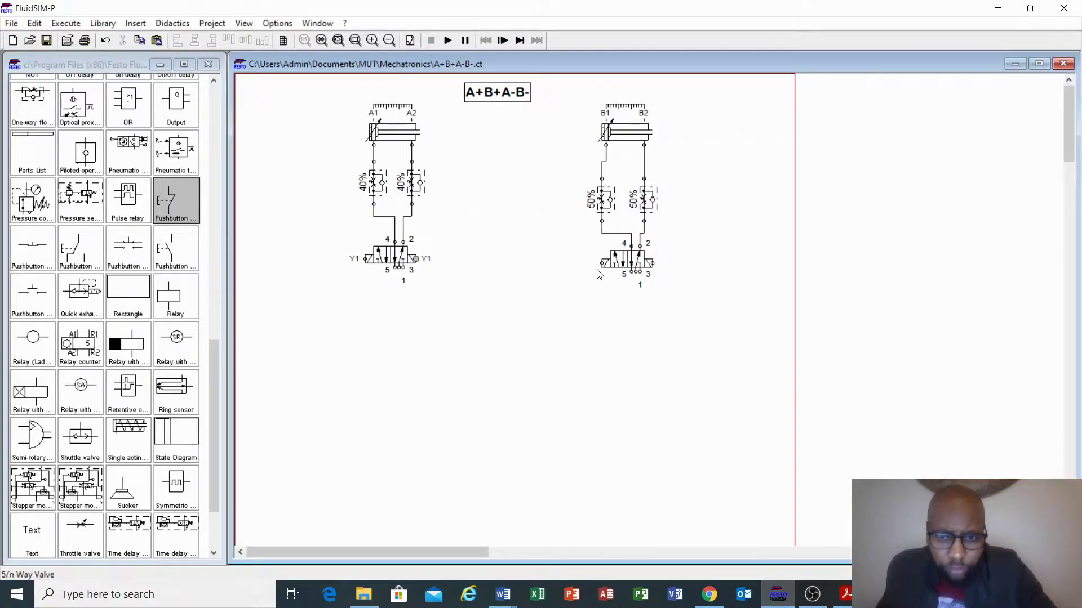
pyautogui.doubleClick(419, 259)
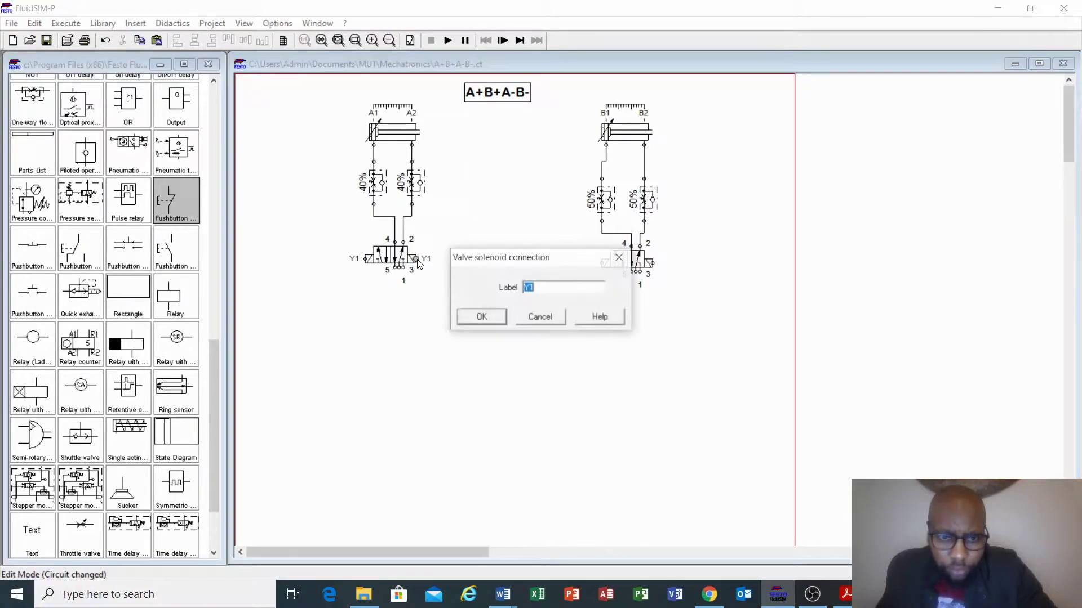
pyautogui.write('y2')
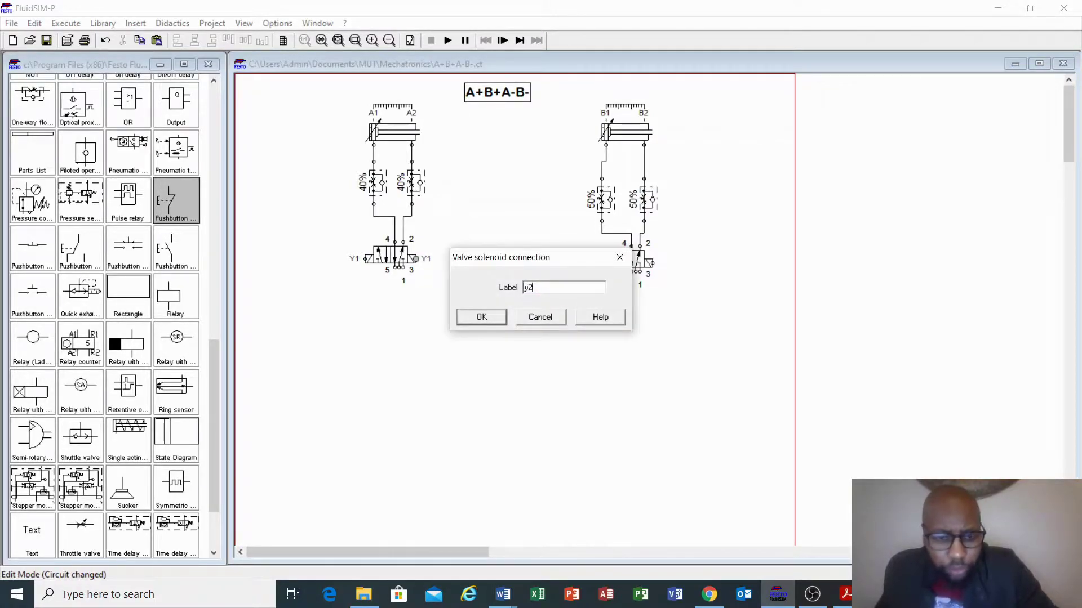
pyautogui.click(481, 317)
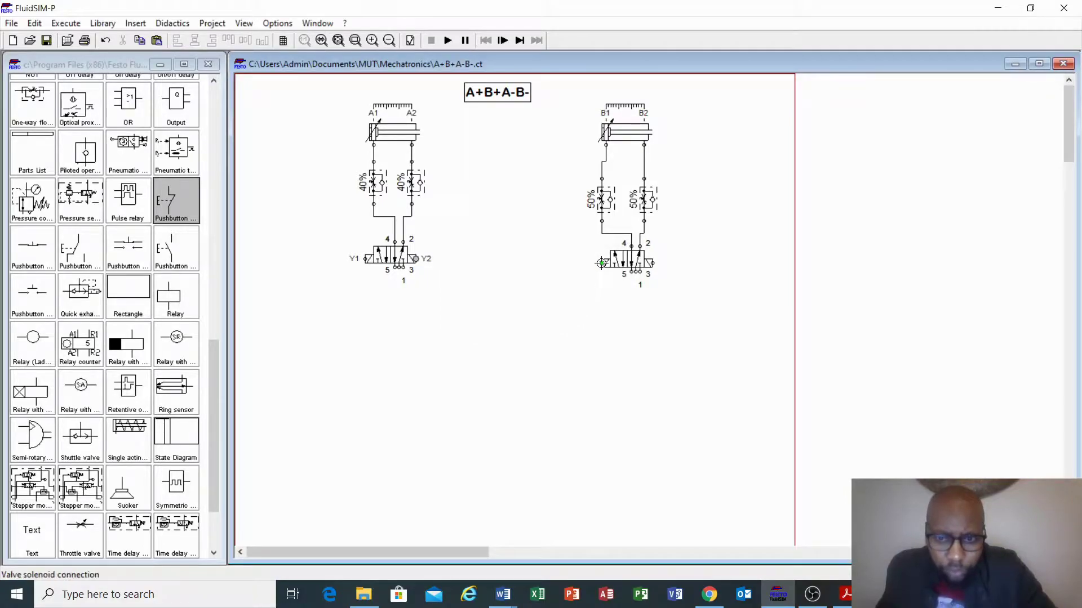
# Label the solenoid connections of cylinder B's valve Y3 on the left and Y4 on the right.
pyautogui.doubleClick(603, 265)
pyautogui.write('y3')
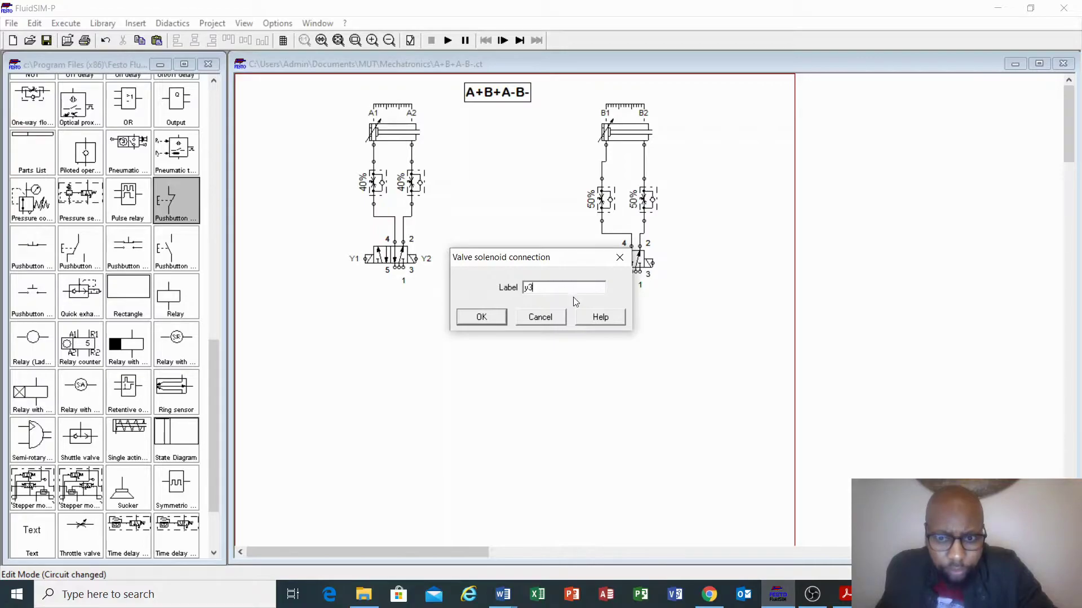
pyautogui.click(480, 317)
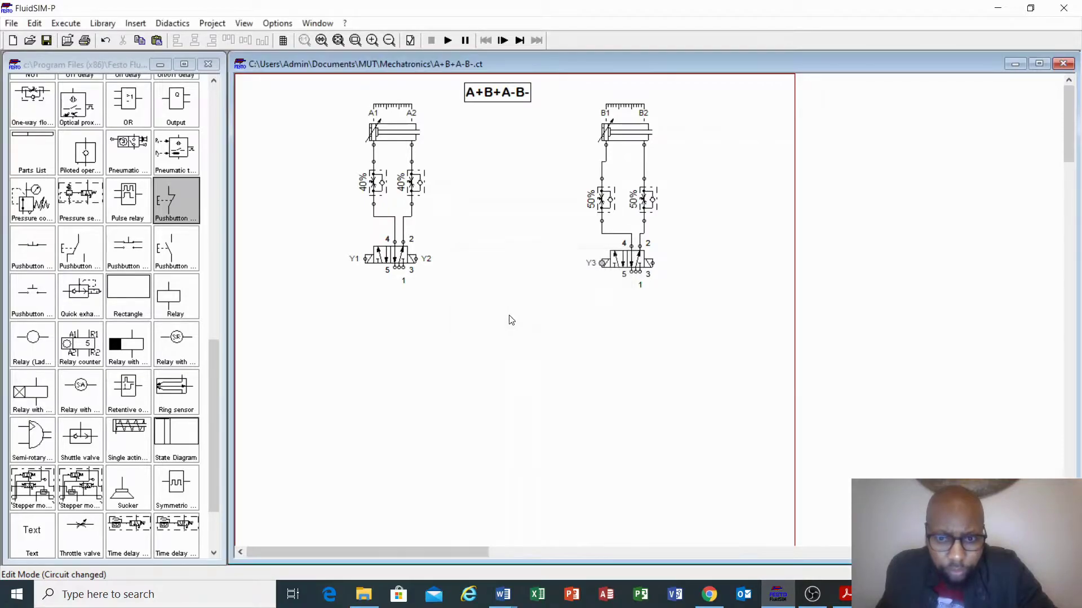
pyautogui.doubleClick(652, 263)
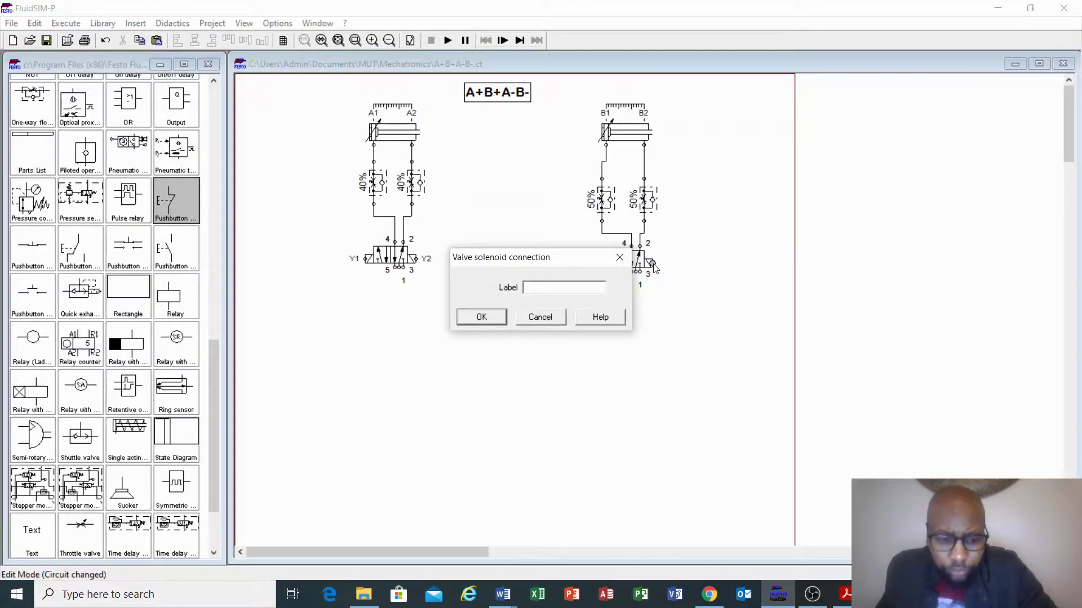
pyautogui.write('y2')
pyautogui.press('BackSpace')
pyautogui.write('4')
pyautogui.press('Return')
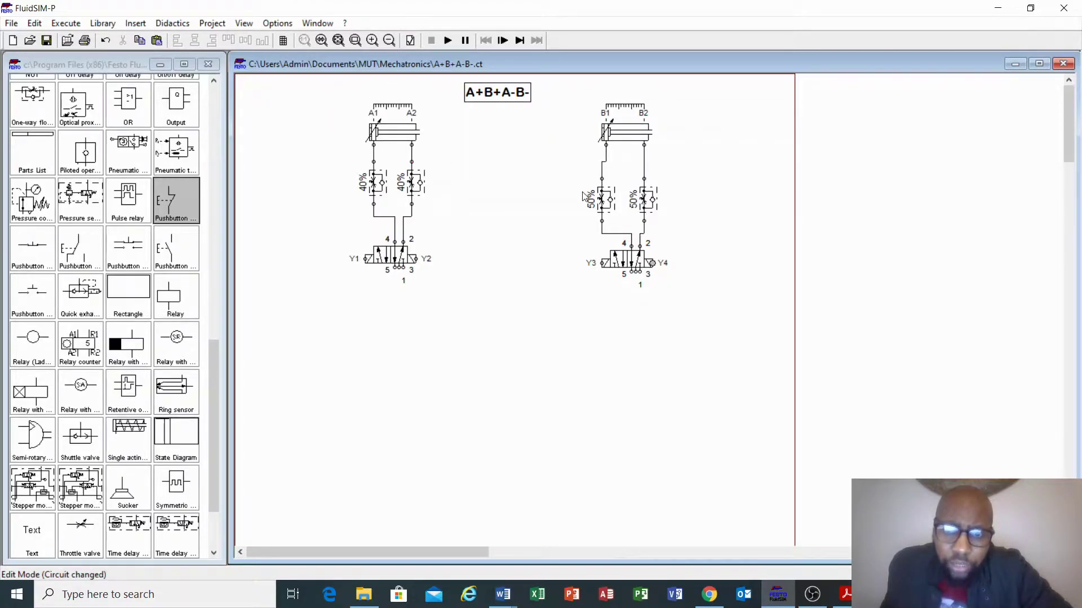
# Place five 3/n way valves: two below cylinder A's valve, two below cylinder B's valve, and one lower at the far left of the circuit.
pyautogui.moveTo(606, 207)
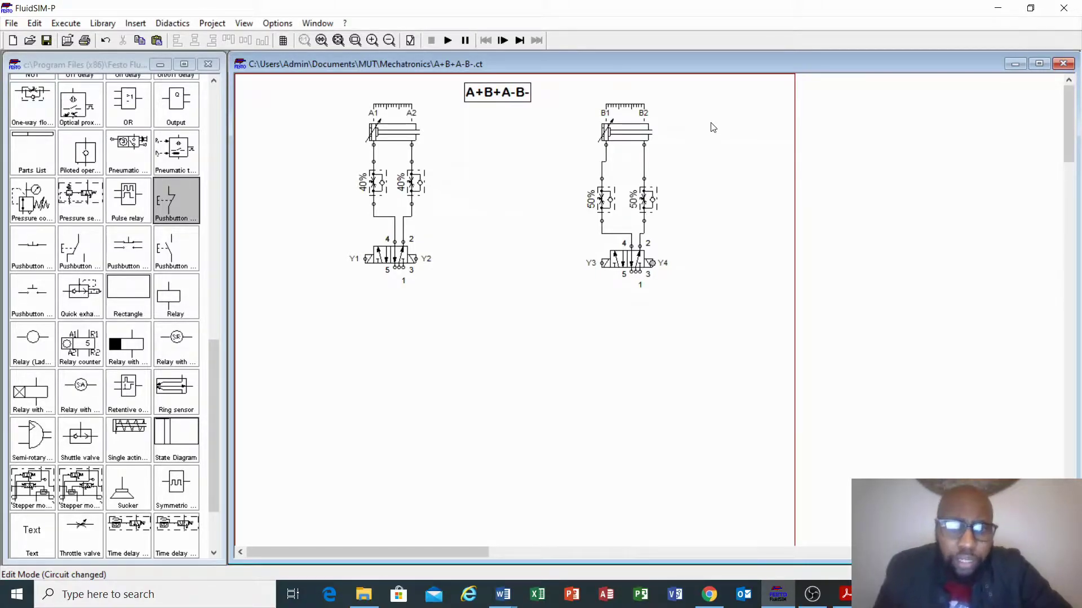
pyautogui.scroll(10, 31, 194)
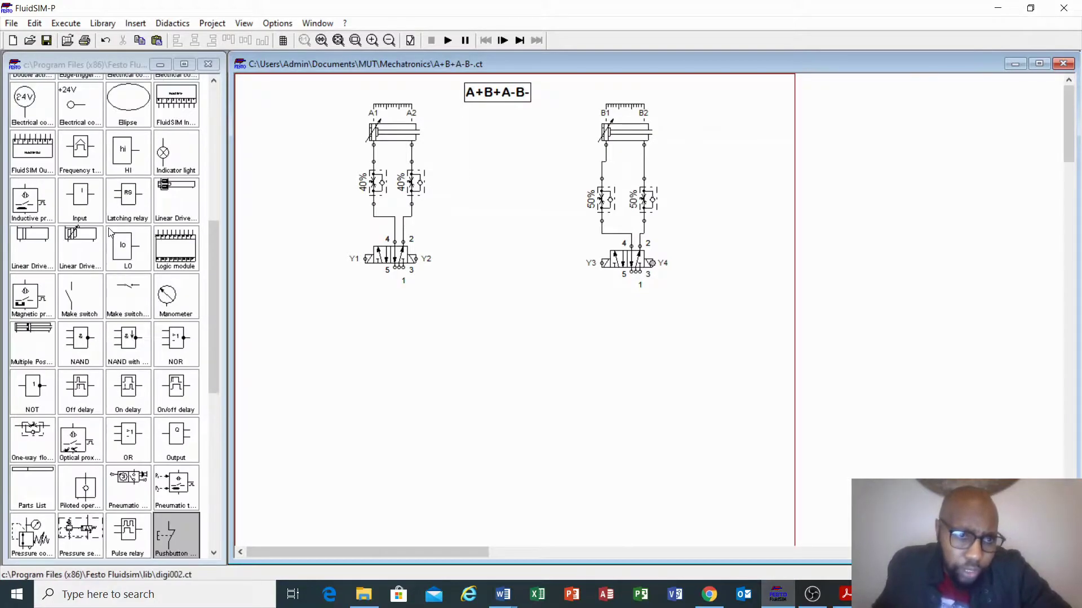
pyautogui.moveTo(81, 103); pyautogui.dragTo(342, 319)
pyautogui.moveTo(81, 103); pyautogui.dragTo(426, 316)
pyautogui.moveTo(80, 109); pyautogui.dragTo(572, 313)
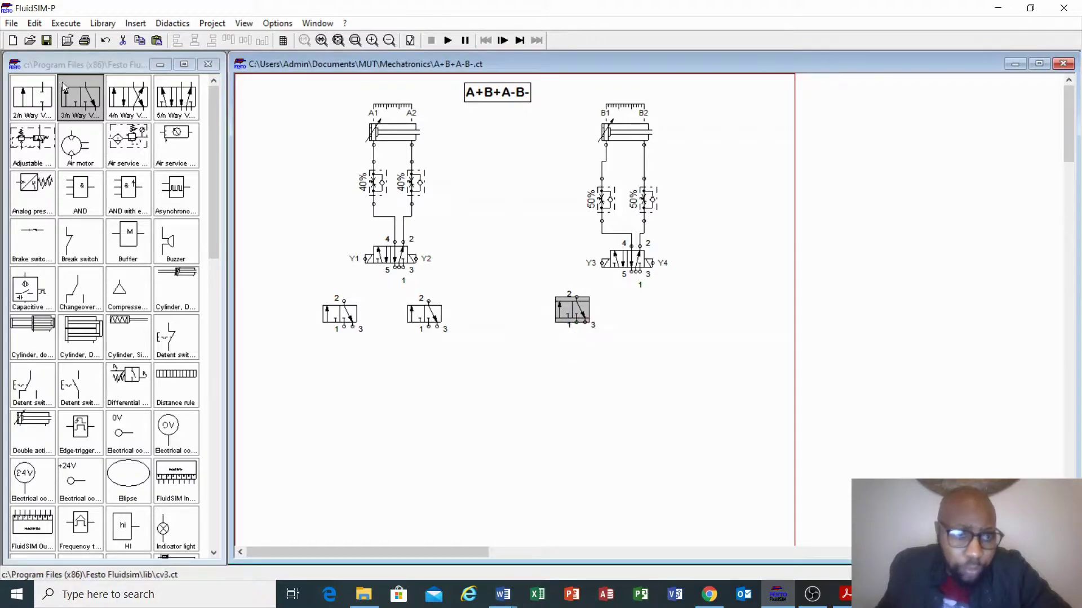
pyautogui.moveTo(81, 103); pyautogui.dragTo(670, 317)
pyautogui.moveTo(68, 94); pyautogui.dragTo(290, 396)
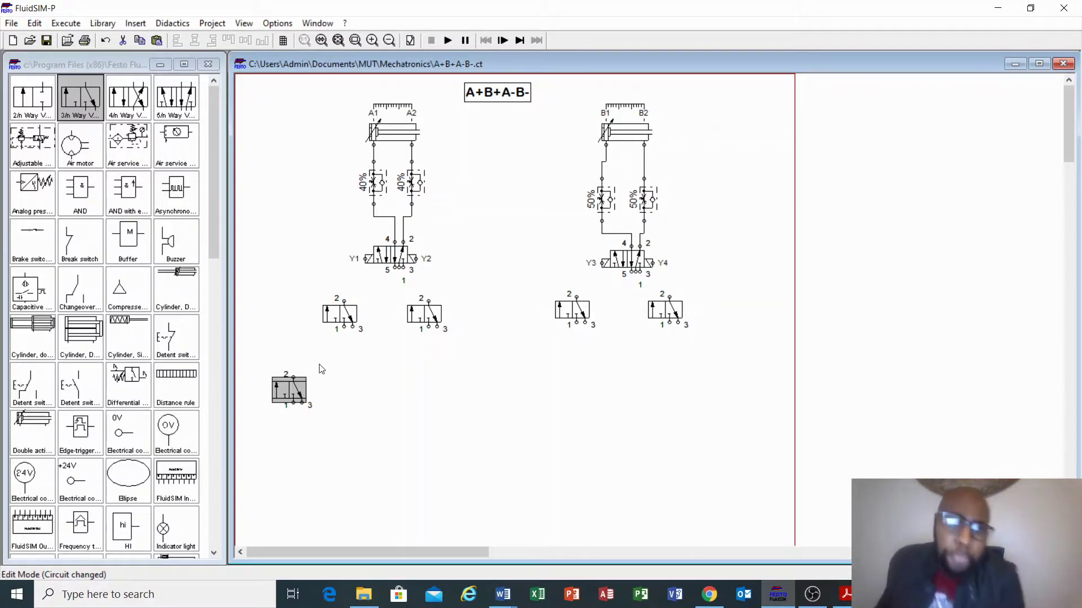
# Configure the first 3/n way valve below cylinder A with left mechanical roller actuation and a right spring return.
pyautogui.doubleClick(337, 315)
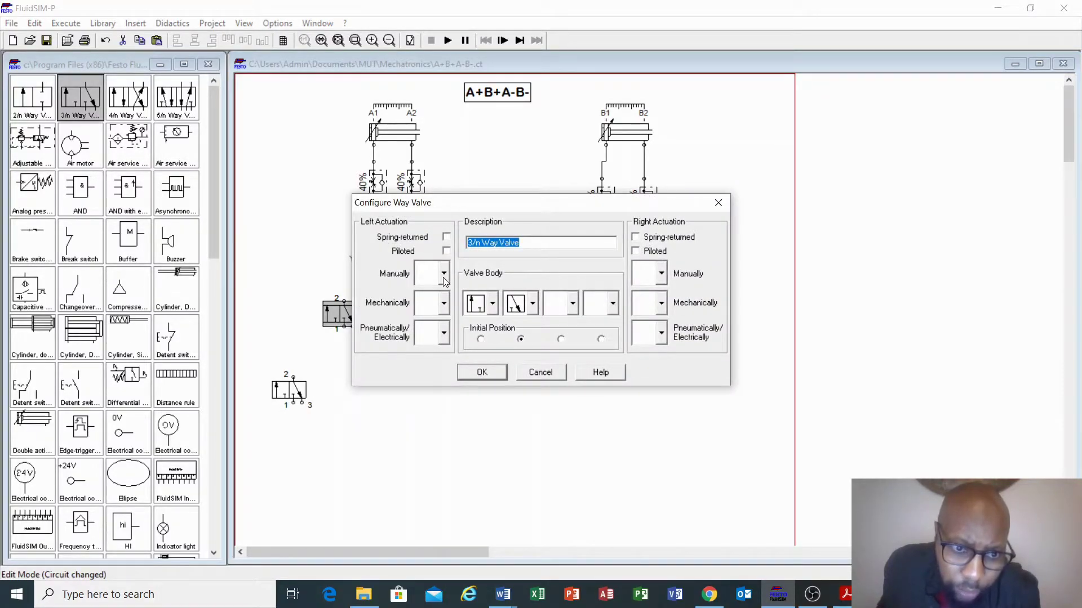
pyautogui.click(444, 302)
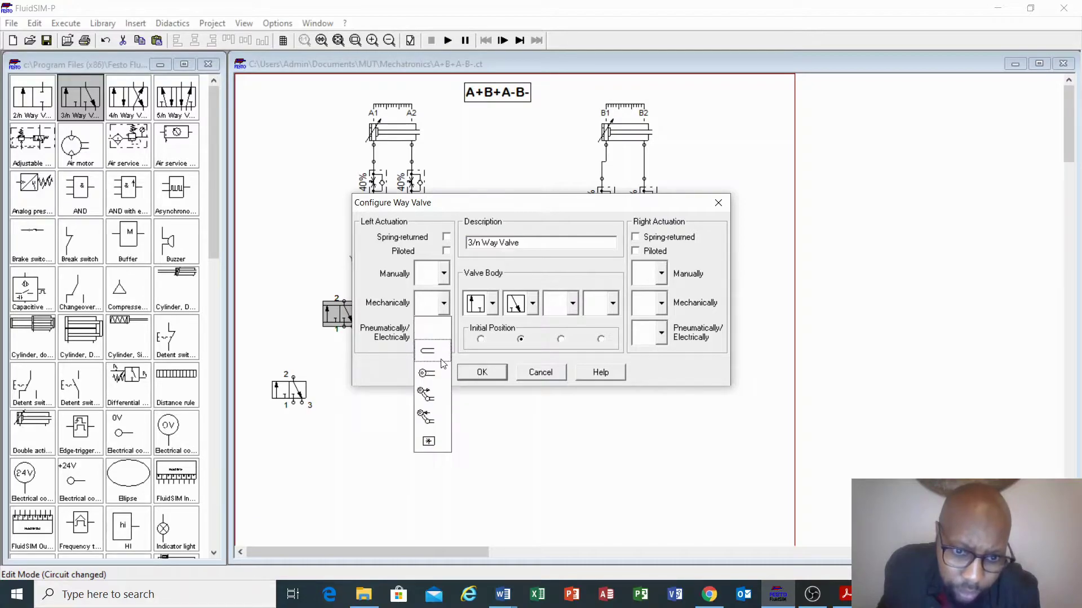
pyautogui.click(435, 373)
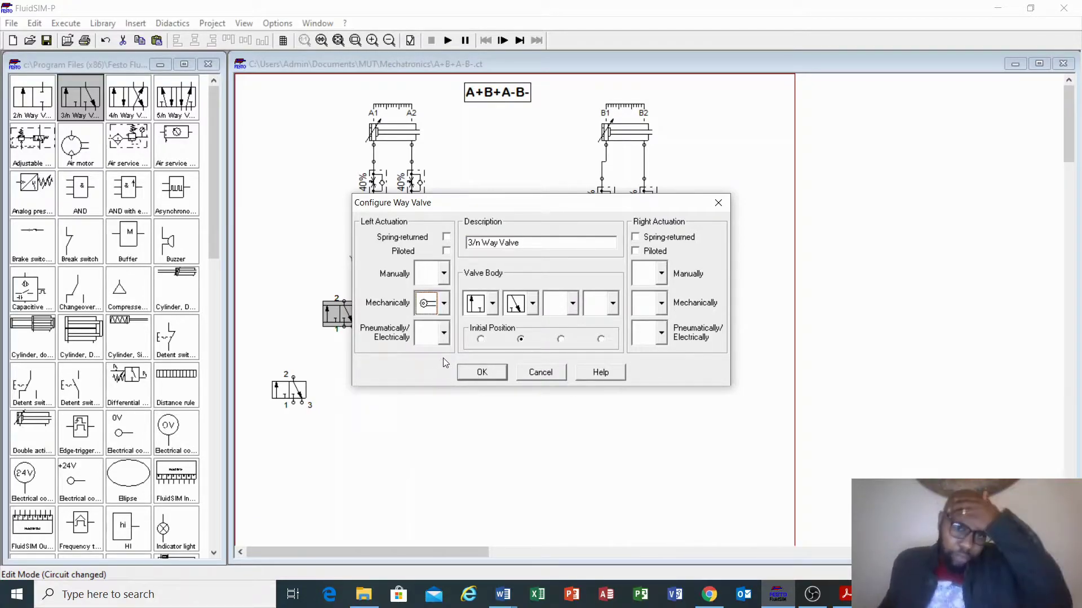
pyautogui.click(636, 237)
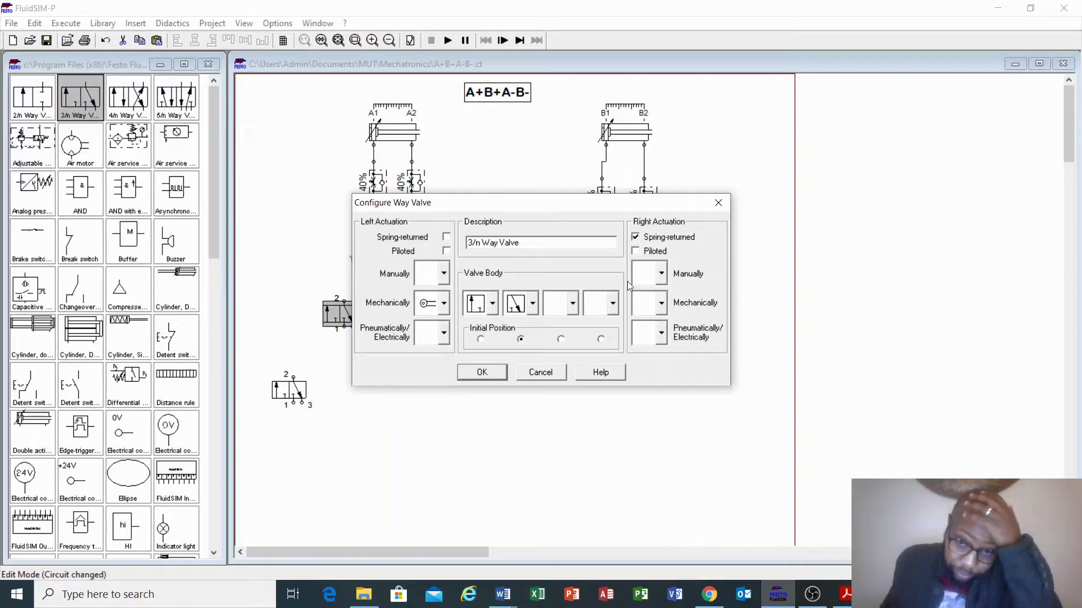
pyautogui.click(482, 373)
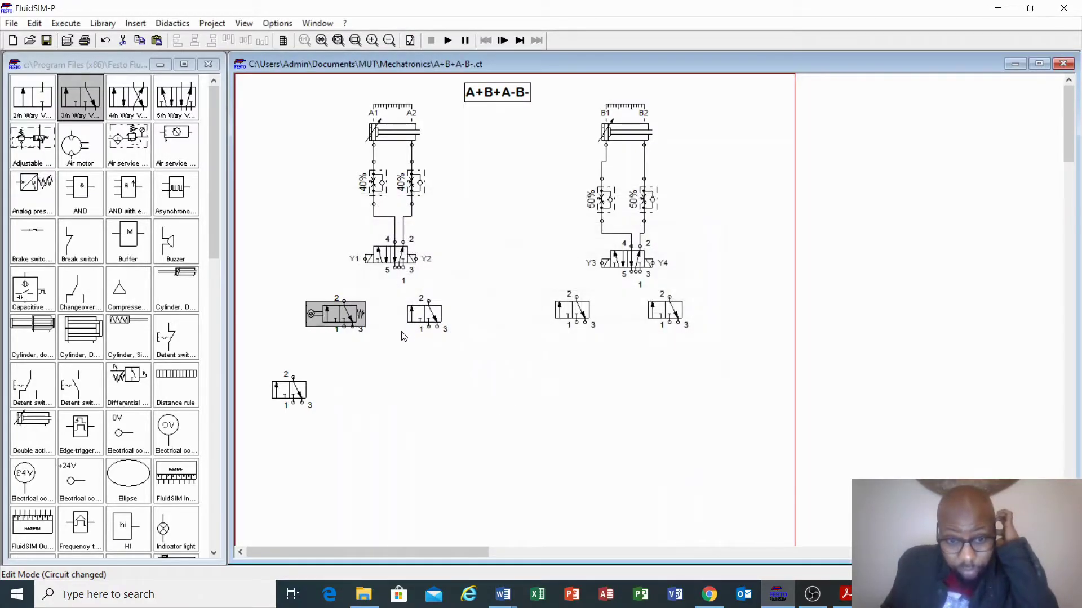
# Delete the three unconfigured 3/n way valves in the upper row and paste three copies of the roller-actuated valve.
pyautogui.moveTo(395, 300); pyautogui.dragTo(715, 367)
pyautogui.press('Delete')
pyautogui.moveTo(294, 296); pyautogui.dragTo(417, 338)
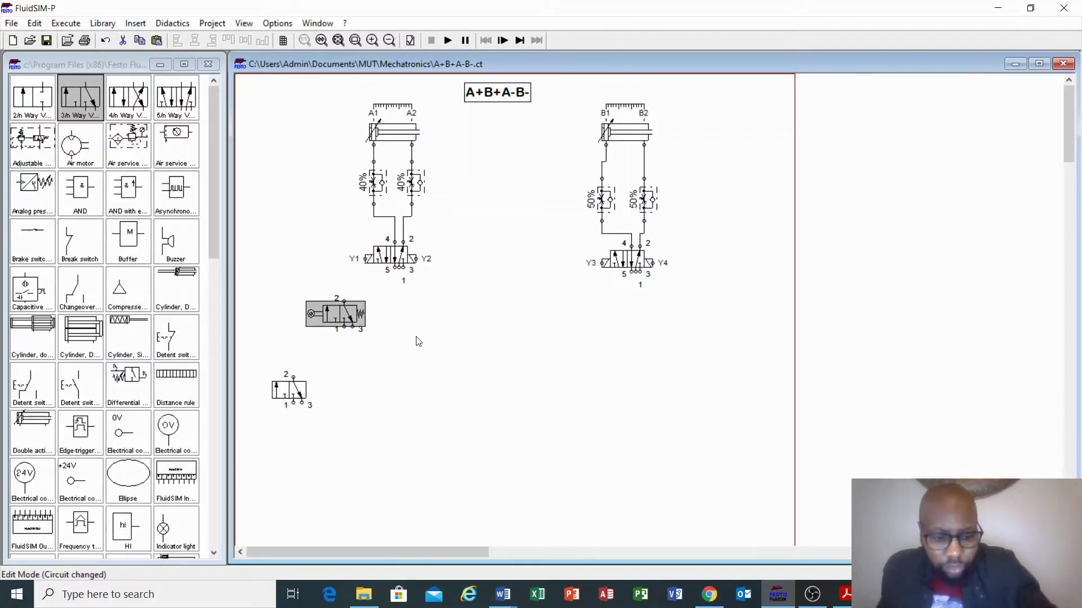
pyautogui.hotkey('ctrl', 'c')
pyautogui.hotkey('ctrl', 'v')
pyautogui.hotkey('ctrl', 'v')
pyautogui.hotkey('ctrl', 'v')
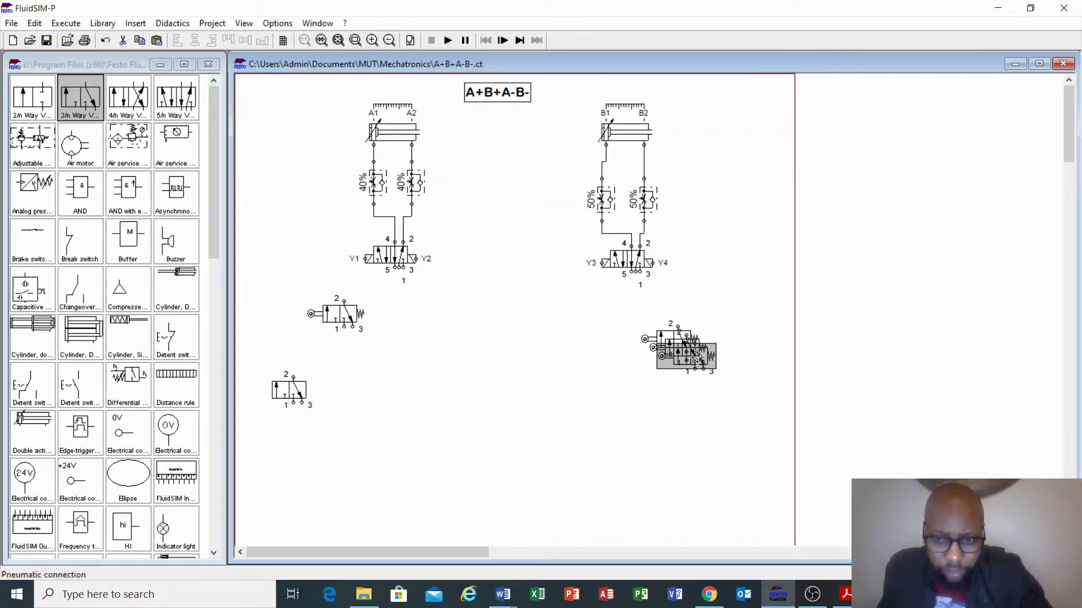
# Arrange the three roller valve copies in a row with the original, one below cylinder A's valve and two below cylinder B's valve.
pyautogui.click(605, 398)
pyautogui.moveTo(679, 363); pyautogui.dragTo(426, 317)
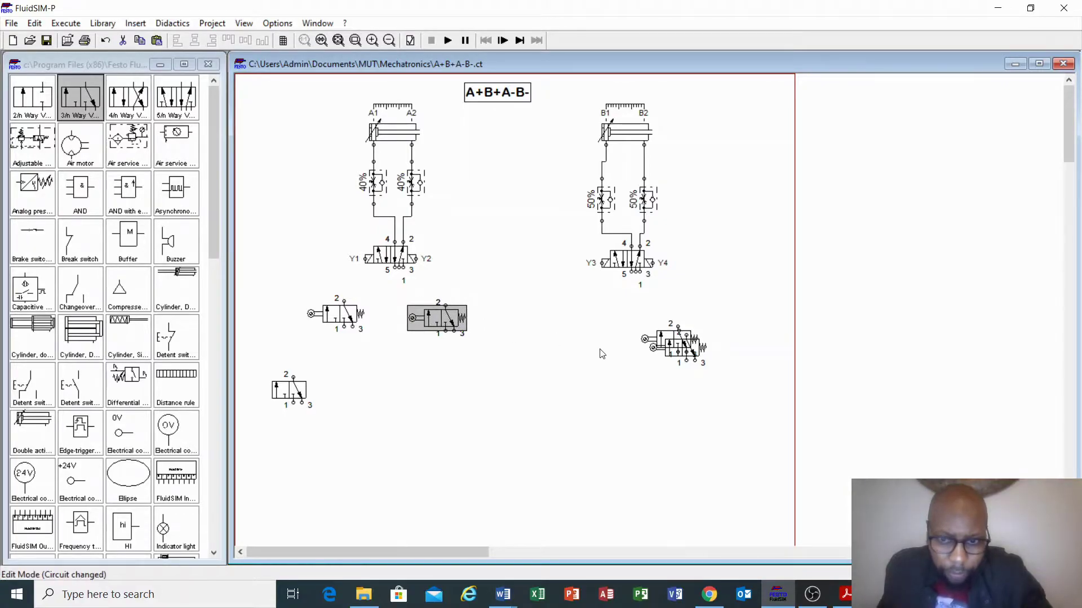
pyautogui.moveTo(658, 331); pyautogui.dragTo(561, 310)
pyautogui.moveTo(677, 340); pyautogui.dragTo(675, 317)
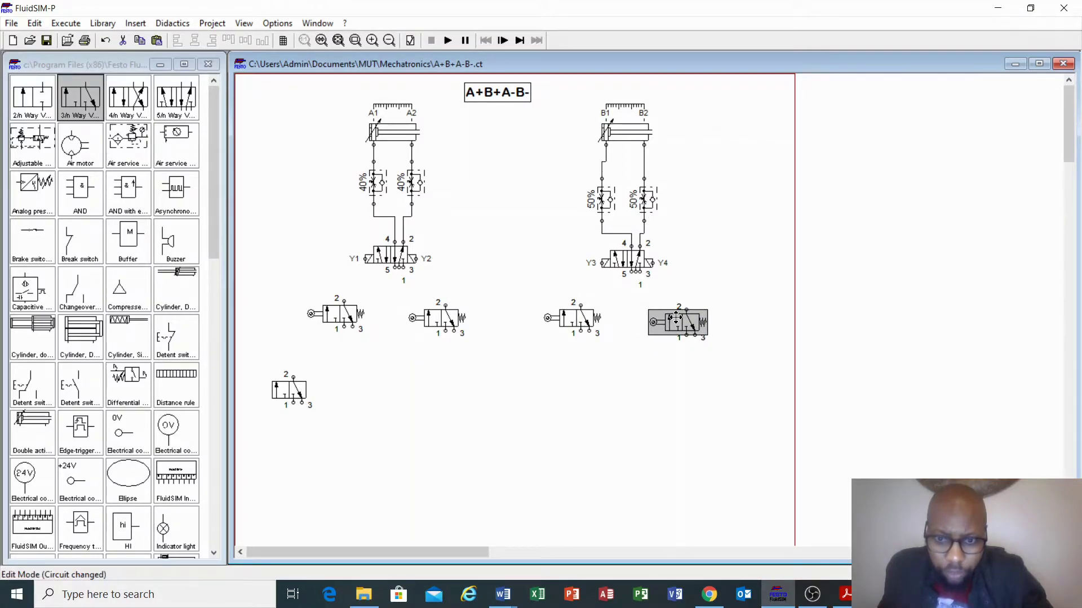
# Change cylinder A's 5/n way valve from solenoid to pneumatic actuation on both its left and right sides.
pyautogui.doubleClick(379, 262)
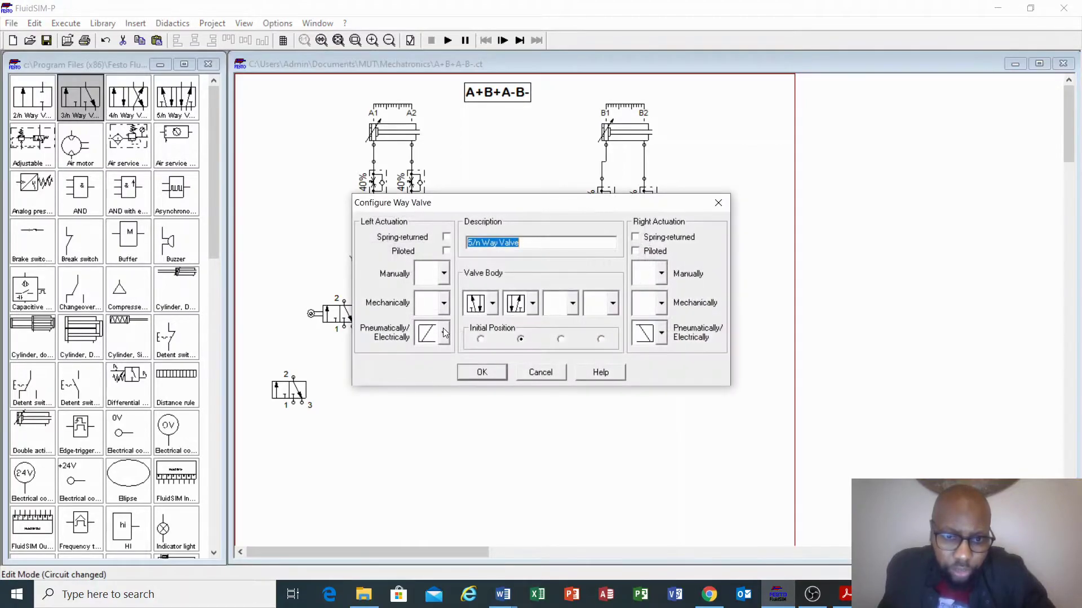
pyautogui.click(444, 335)
pyautogui.click(431, 403)
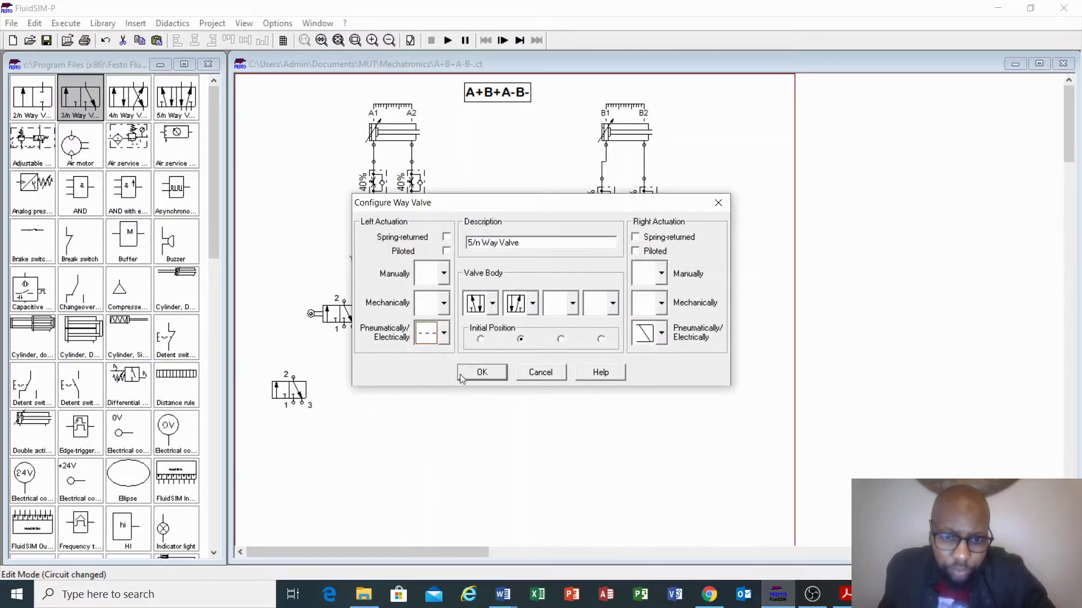
pyautogui.click(661, 333)
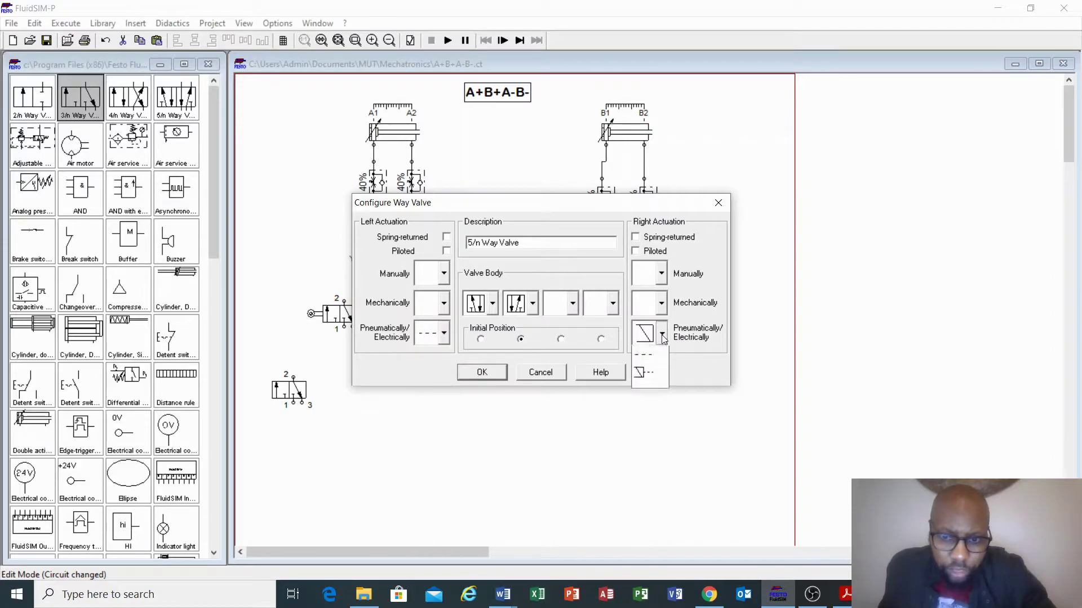
pyautogui.click(495, 376)
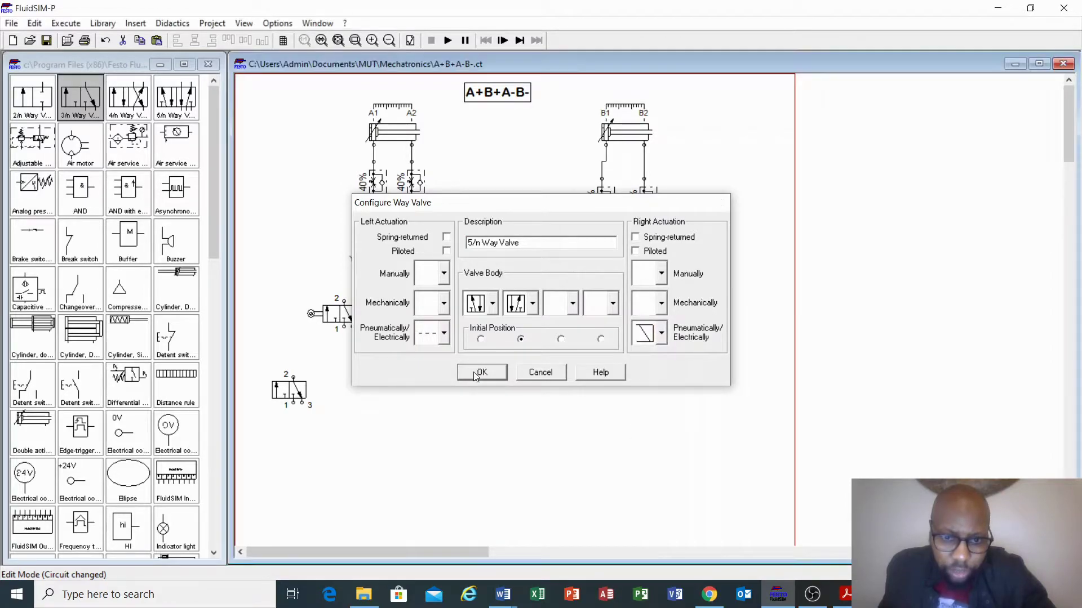
pyautogui.click(480, 373)
pyautogui.doubleClick(412, 261)
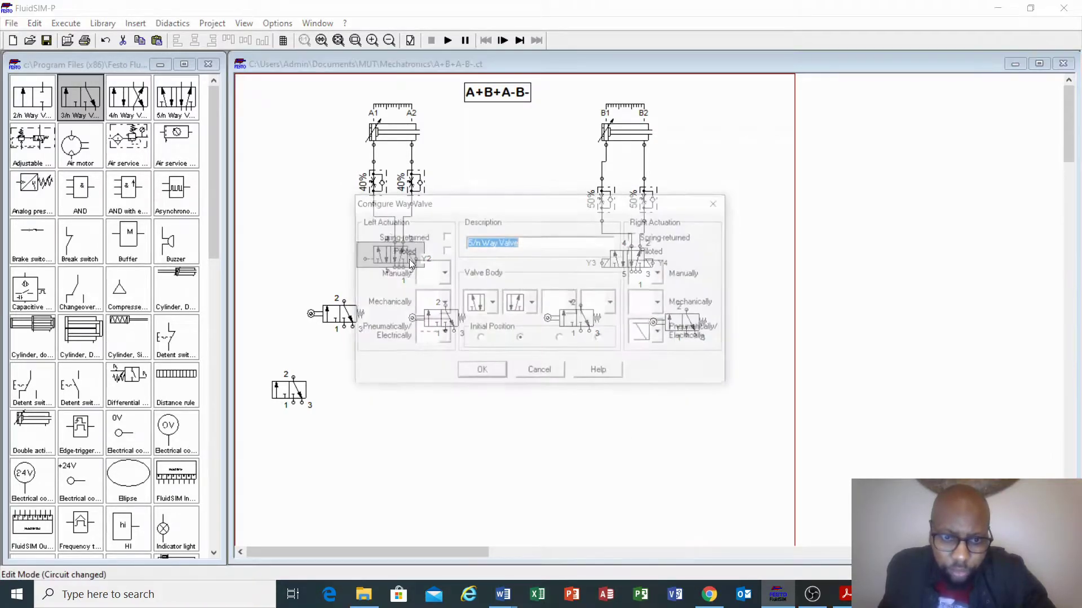
pyautogui.click(653, 338)
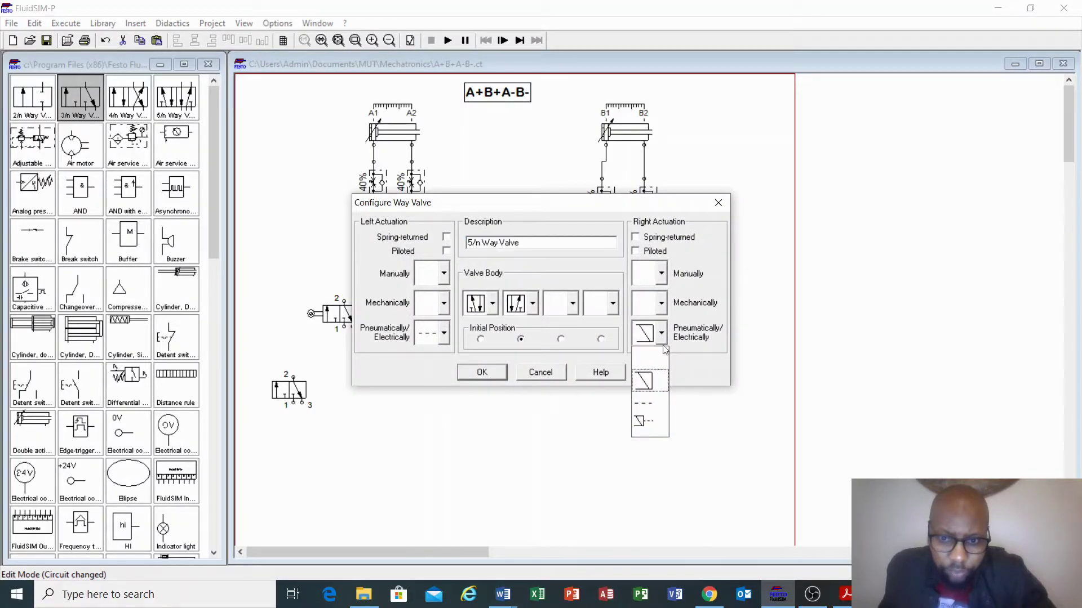
pyautogui.click(654, 402)
pyautogui.click(482, 373)
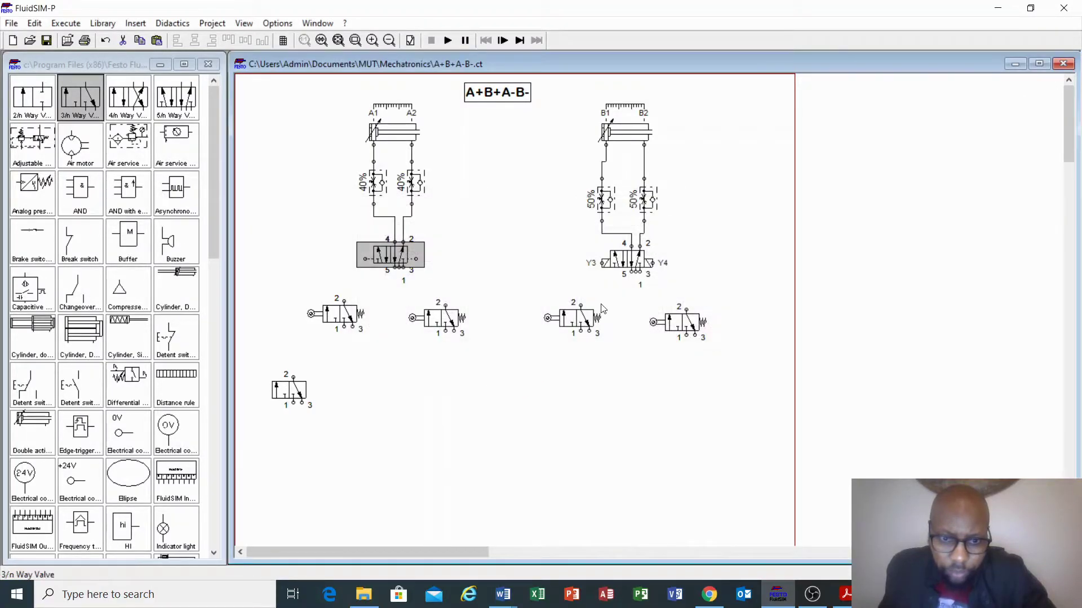
# Set both the left and right actuation of cylinder B's 5/n way valve to pneumatic.
pyautogui.click(618, 262)
pyautogui.doubleClick(618, 262)
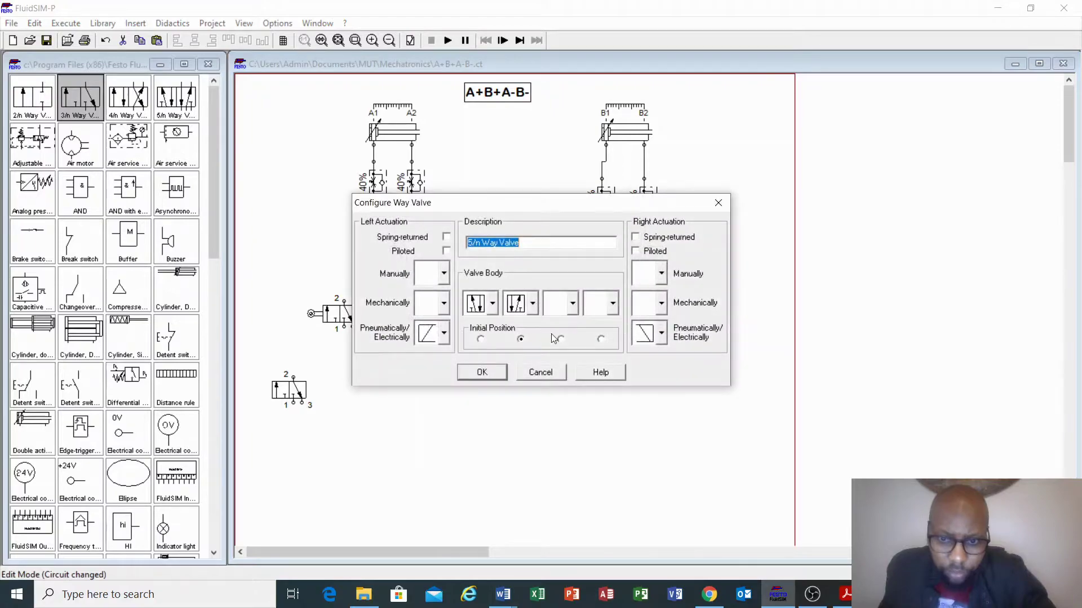
pyautogui.click(444, 334)
pyautogui.click(428, 406)
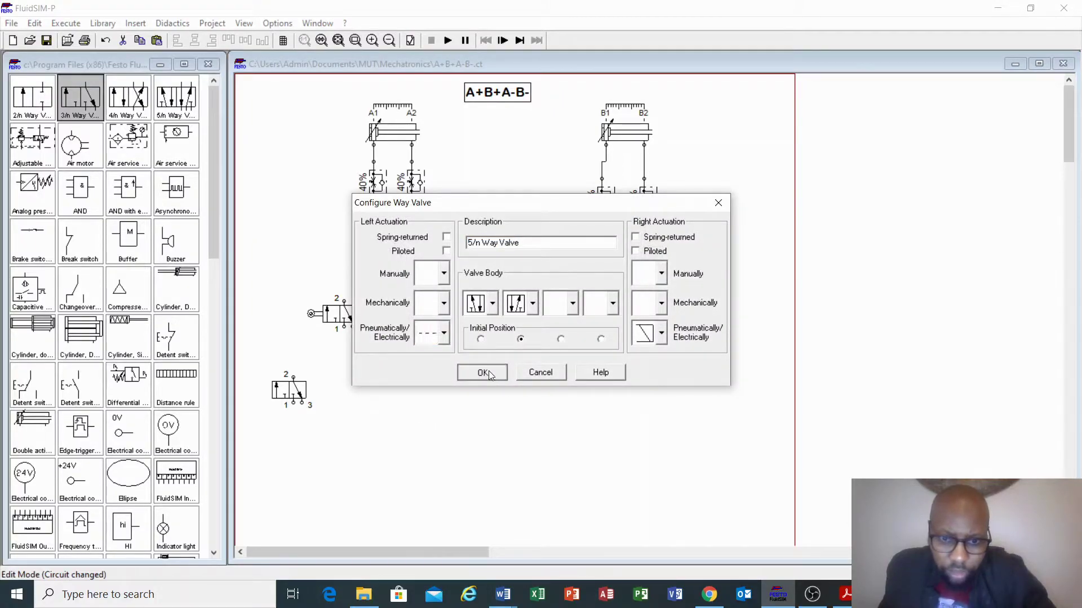
pyautogui.click(486, 372)
pyautogui.doubleClick(634, 268)
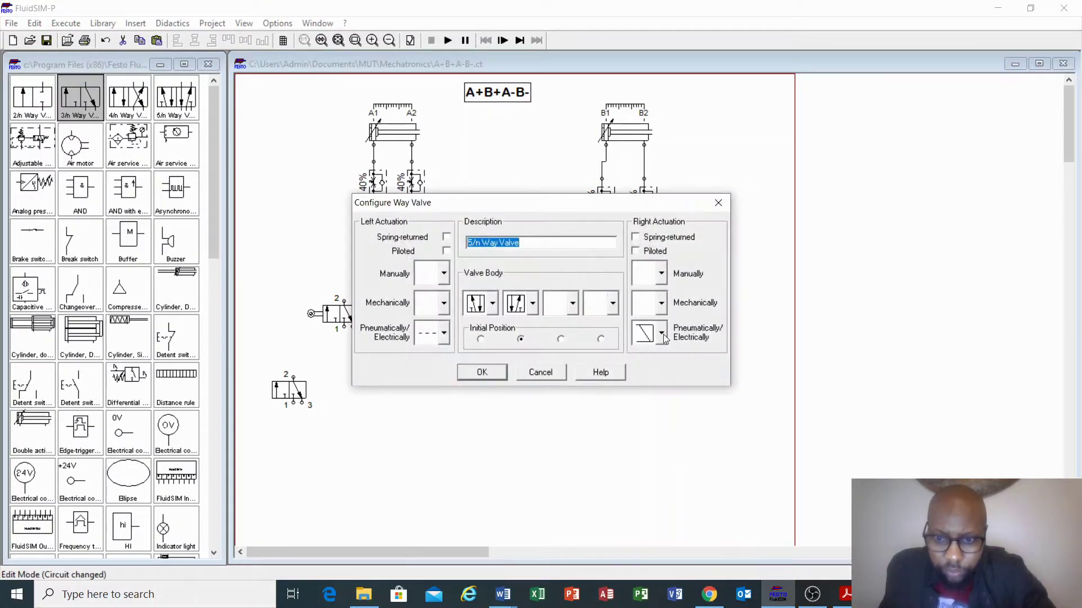
pyautogui.click(661, 333)
pyautogui.click(643, 403)
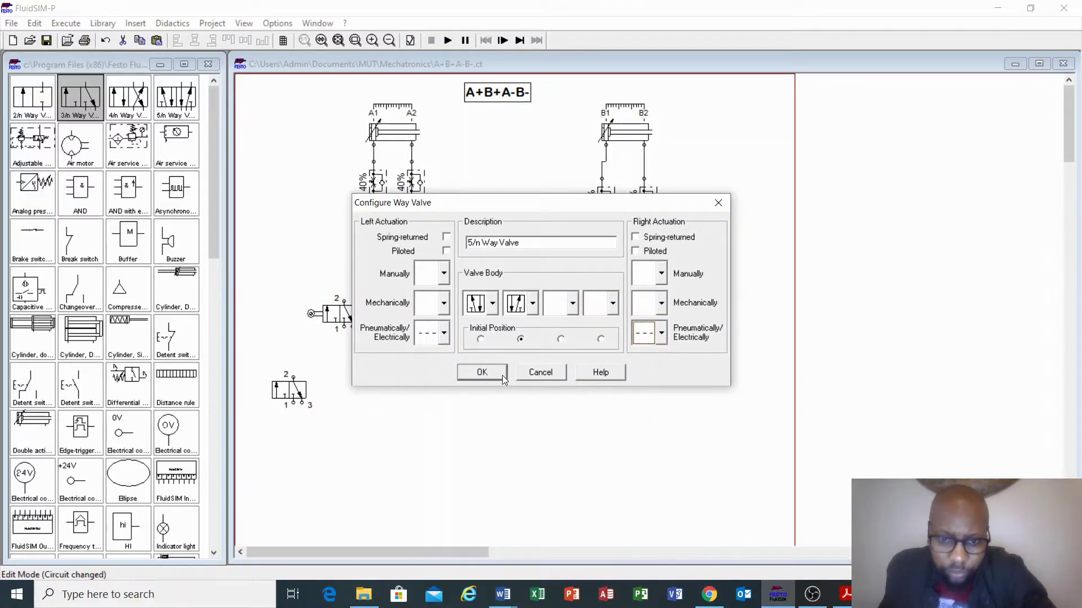
pyautogui.click(481, 372)
# Configure the lower 3/n way valve with left manual pushbutton actuation and a right spring return.
pyautogui.click(289, 388)
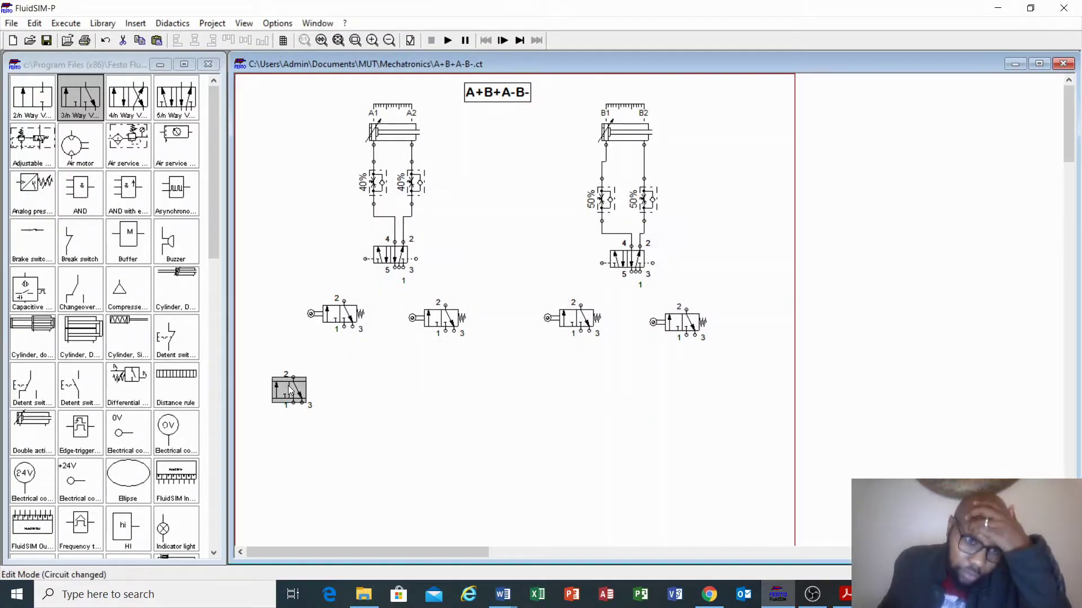
pyautogui.doubleClick(290, 389)
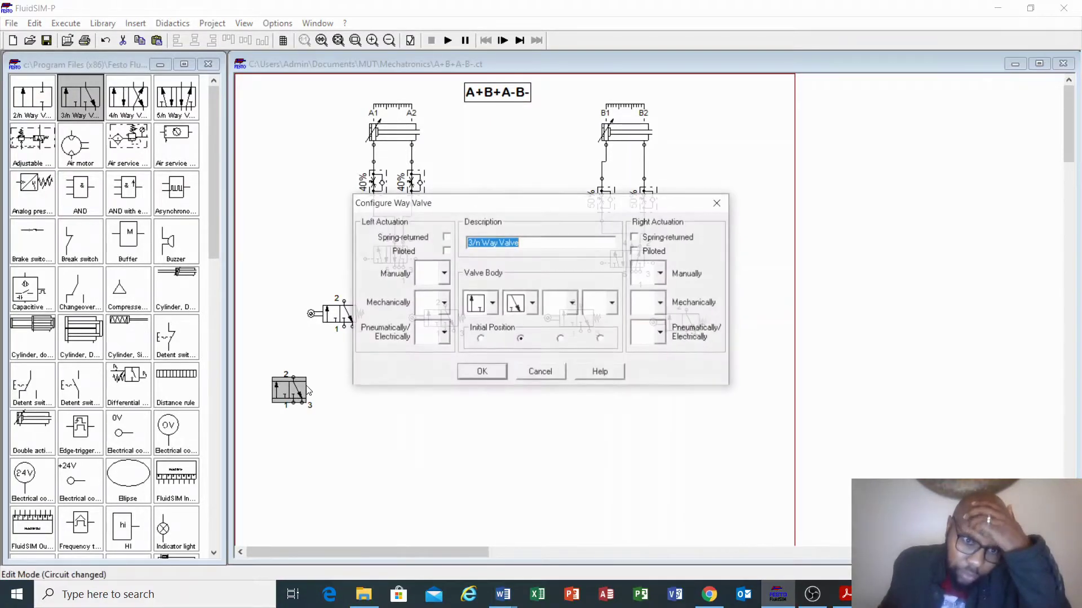
pyautogui.click(636, 237)
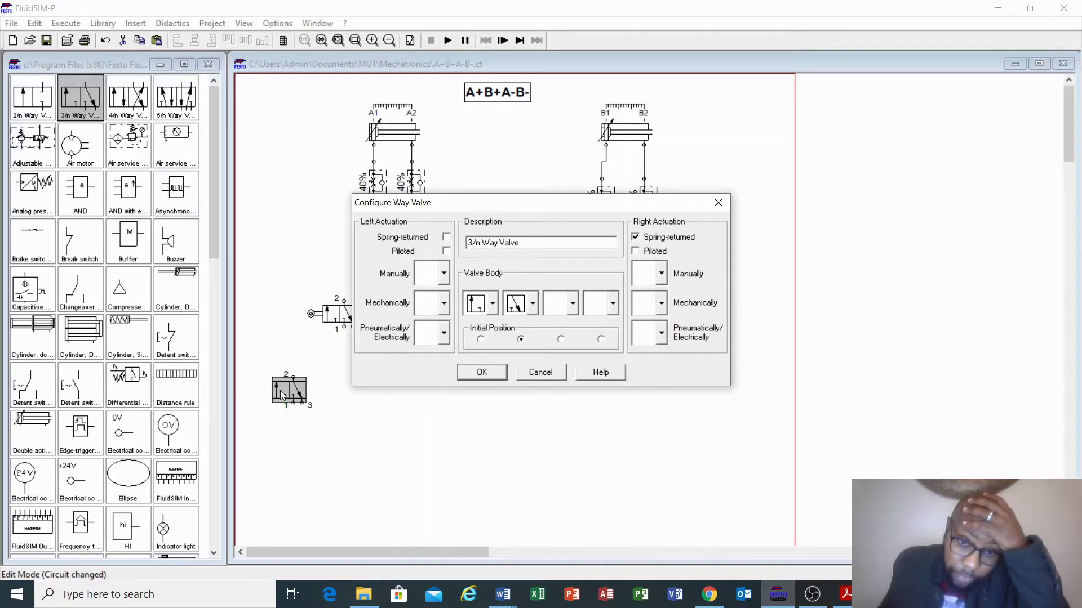
pyautogui.click(444, 273)
pyautogui.click(431, 338)
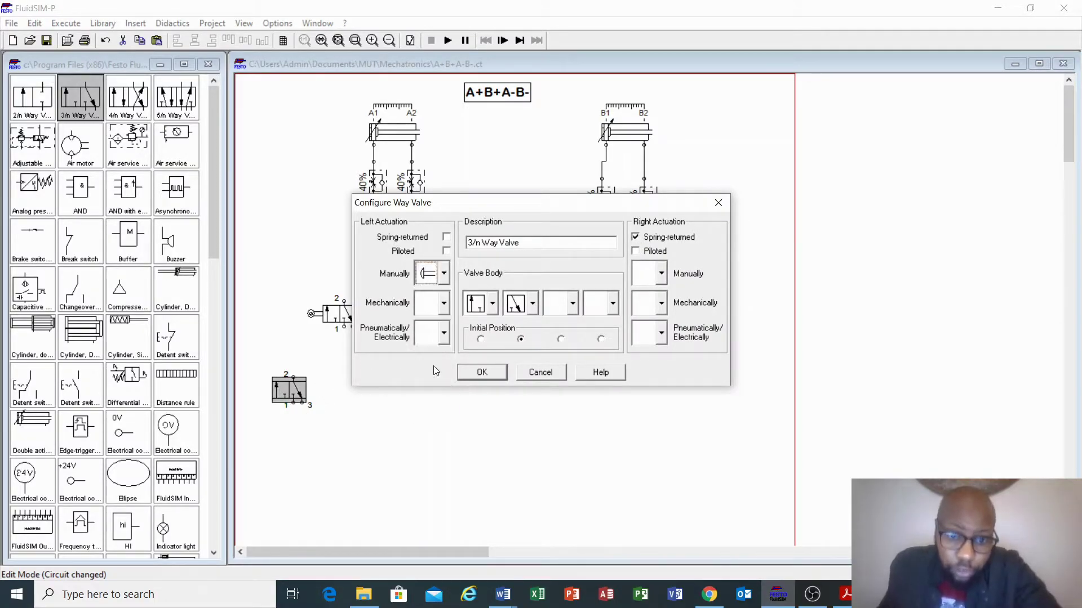
pyautogui.click(481, 373)
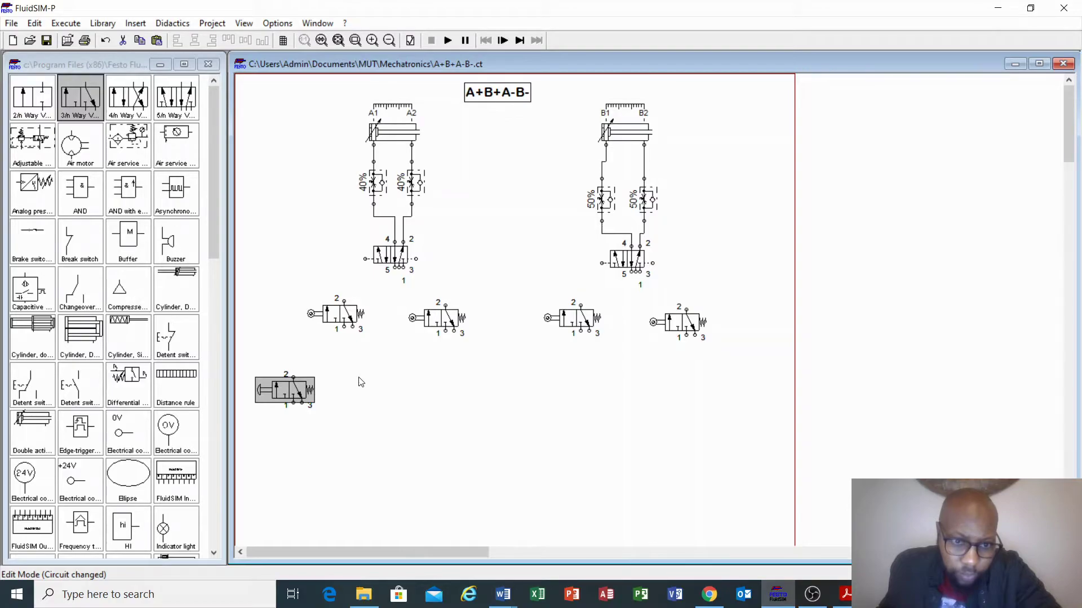
# Shift cylinder A's left roller valve slightly outward and connect its port 1 to port 2 of the pushbutton valve.
pyautogui.moveTo(337, 323); pyautogui.dragTo(324, 322)
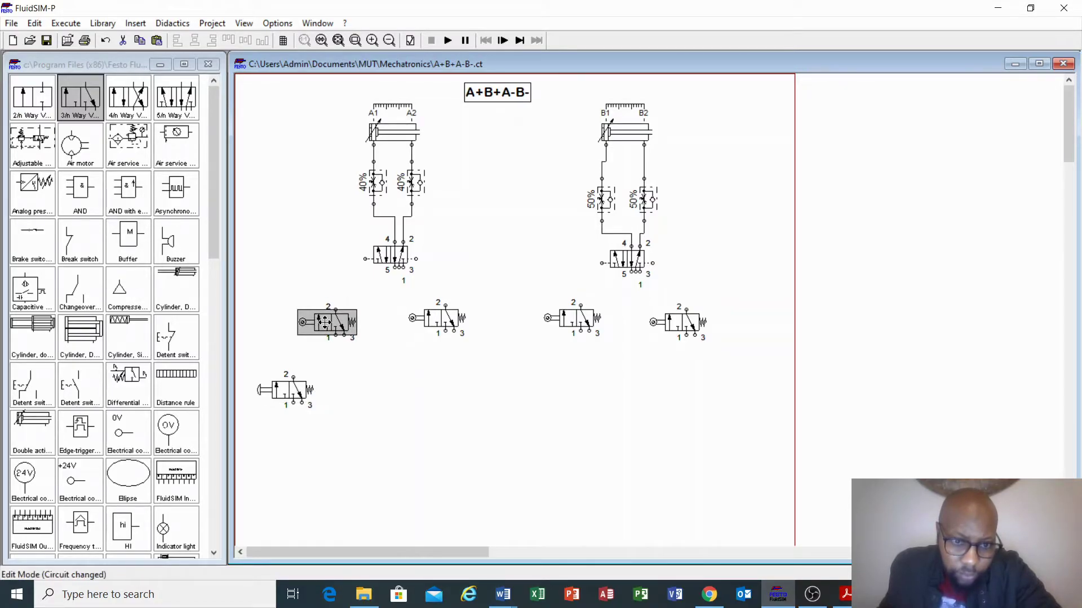
pyautogui.click(293, 377)
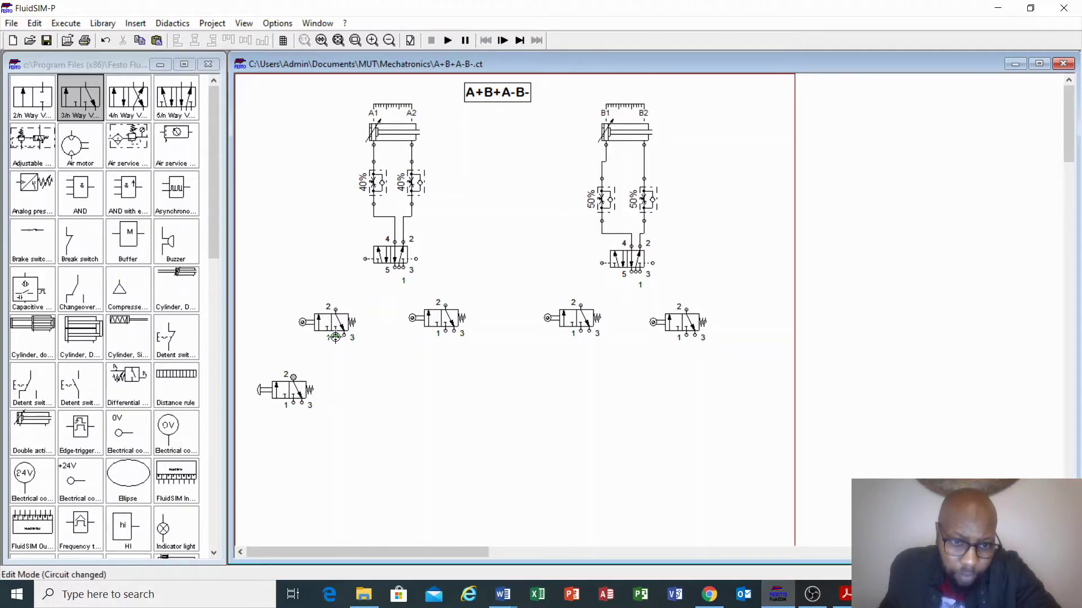
pyautogui.click(335, 338)
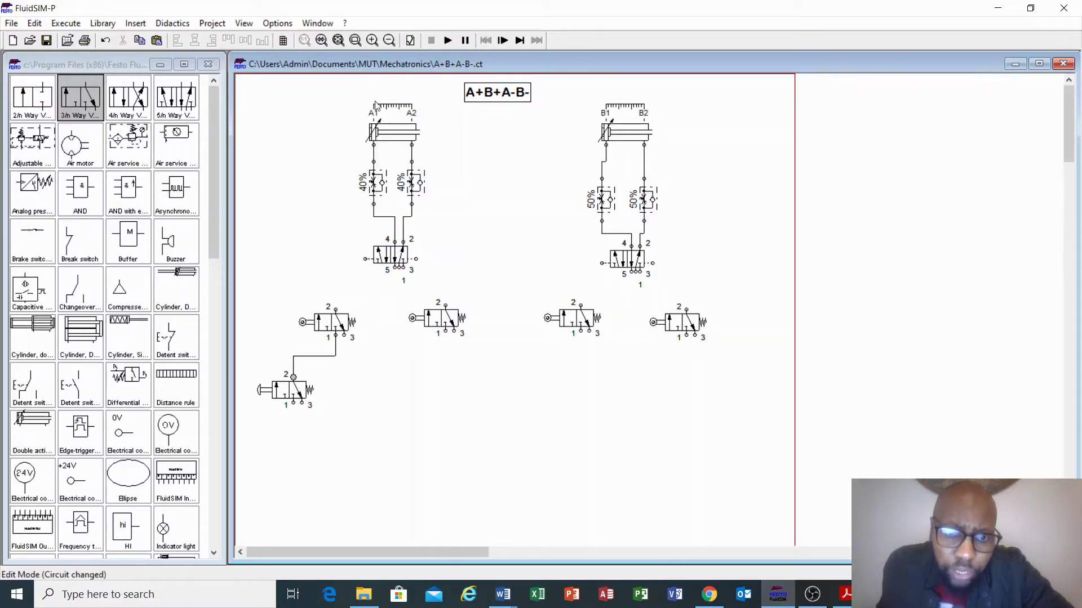
# Label cylinder A's left roller valve b1 and connect its port 2 to the left pilot port of A's 5/n way valve.
pyautogui.moveTo(376, 130)
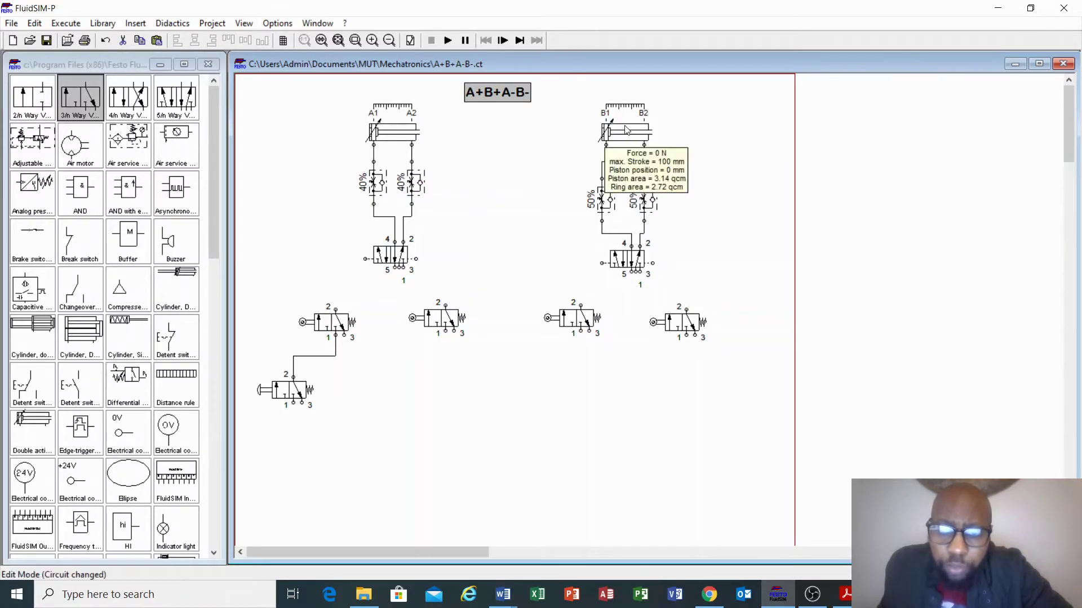
pyautogui.moveTo(626, 131)
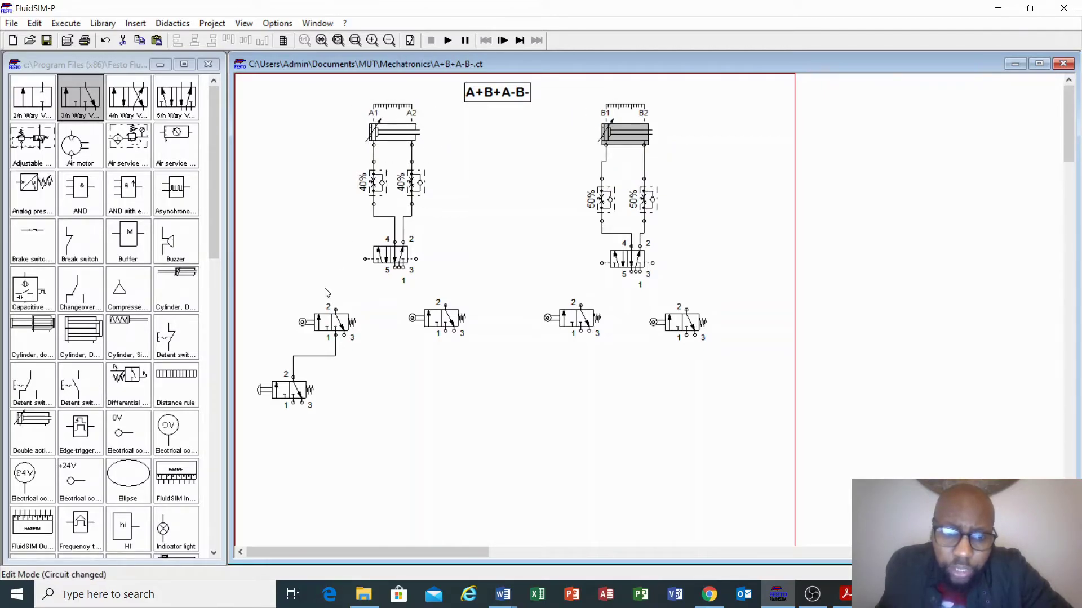
pyautogui.doubleClick(302, 322)
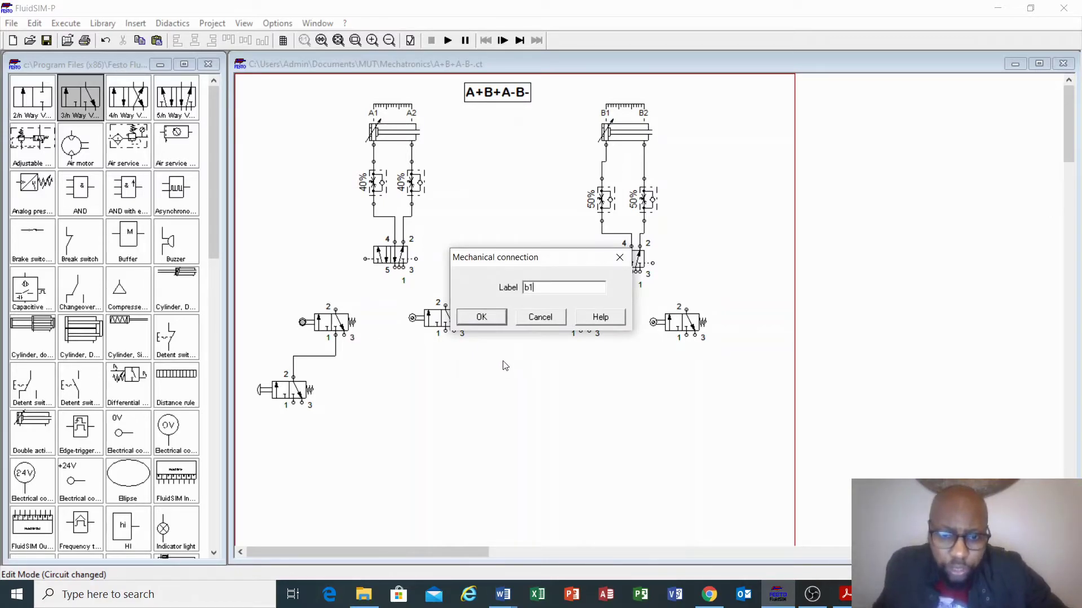
pyautogui.click(483, 318)
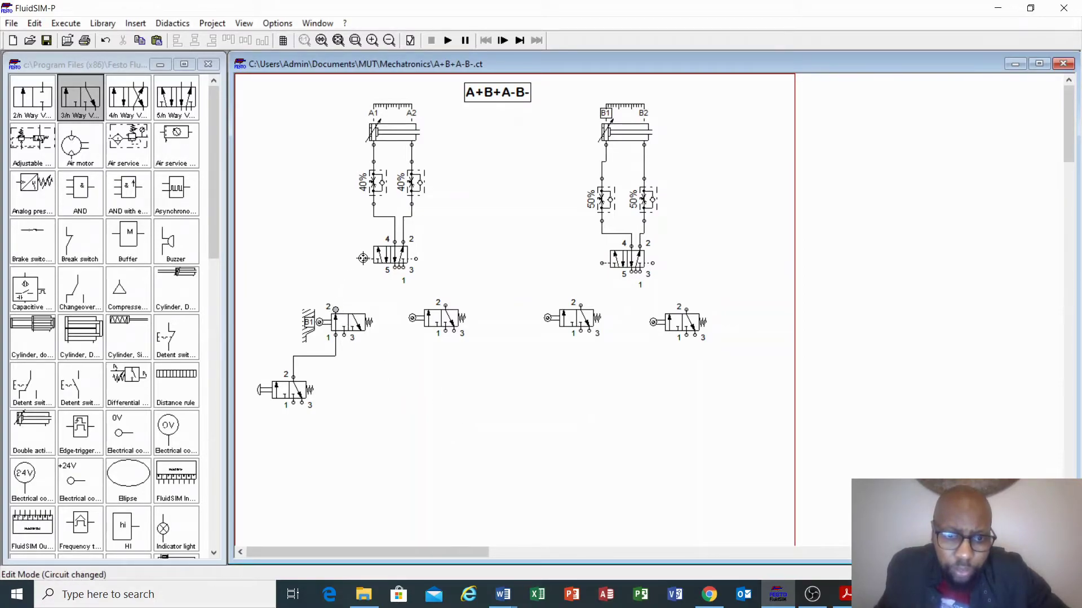
pyautogui.moveTo(363, 258); pyautogui.dragTo(335, 309)
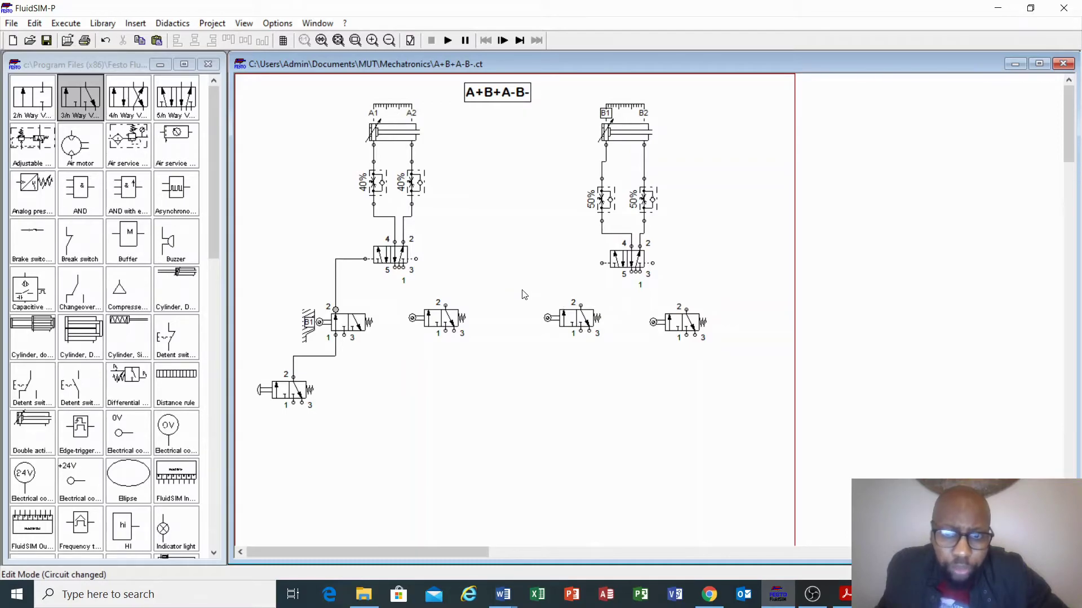
# Label the roller of the left 3/n way valve below cylinder B as a2.
pyautogui.doubleClick(547, 319)
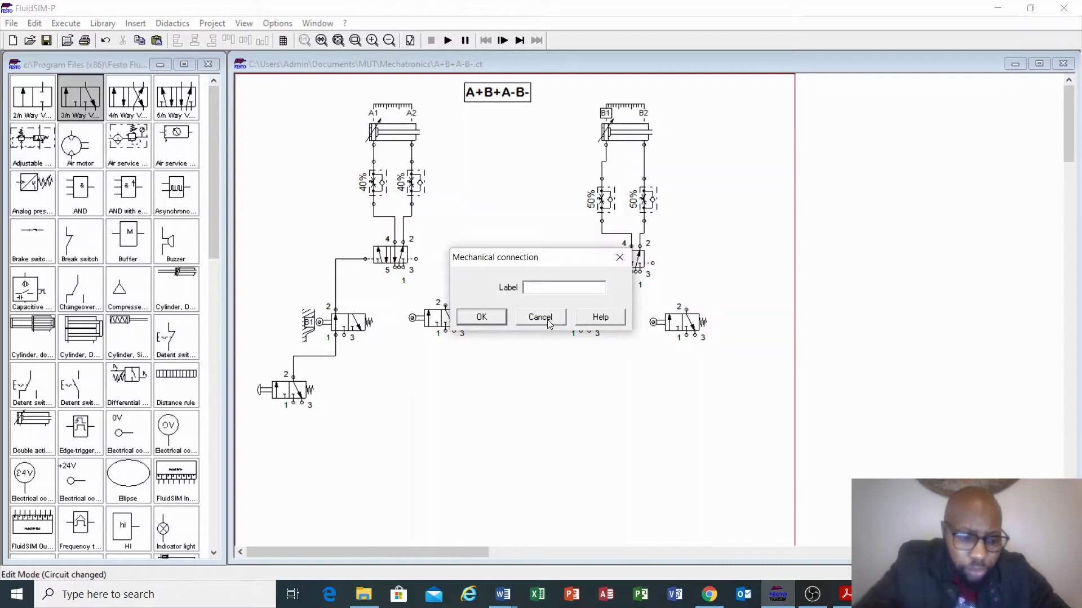
pyautogui.write('a2')
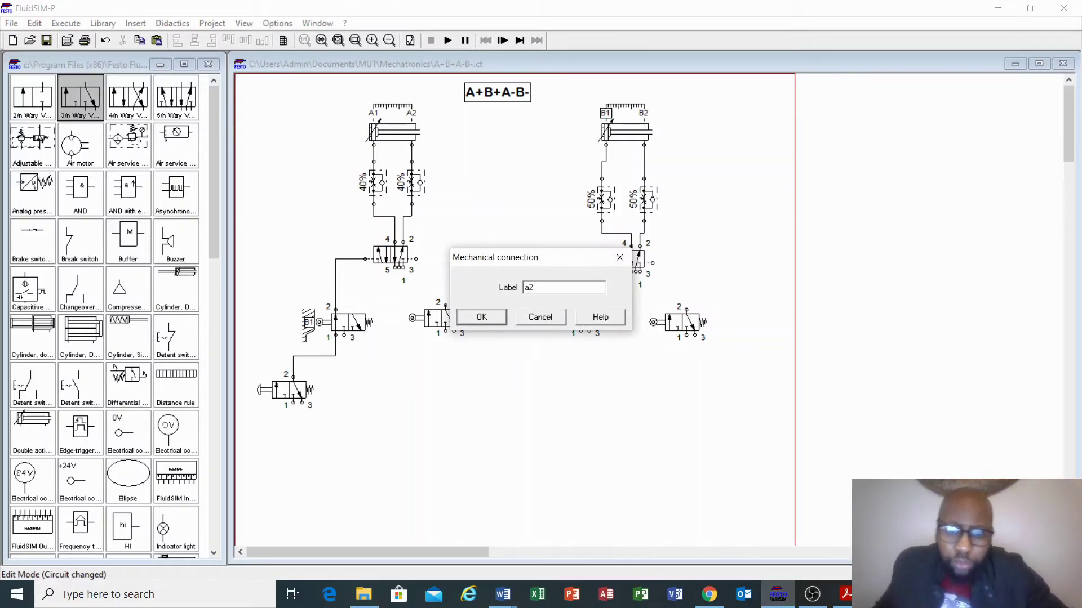
pyautogui.click(481, 318)
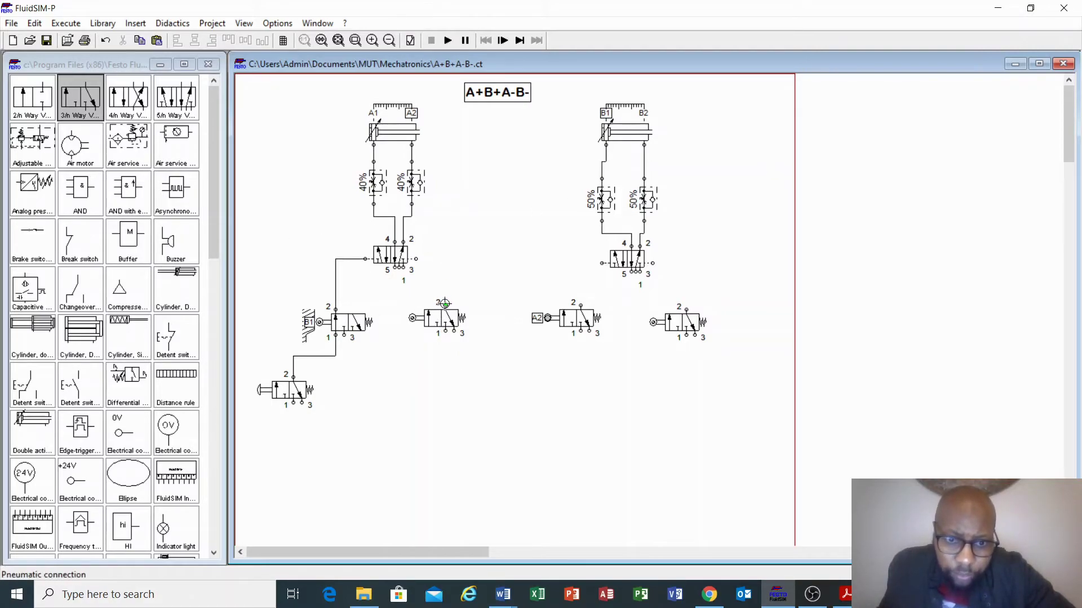
# Connect the right pilot port of A's 5/n way valve to port 2 of the right roller valve and label that roller B2.
pyautogui.moveTo(419, 257); pyautogui.dragTo(445, 306)
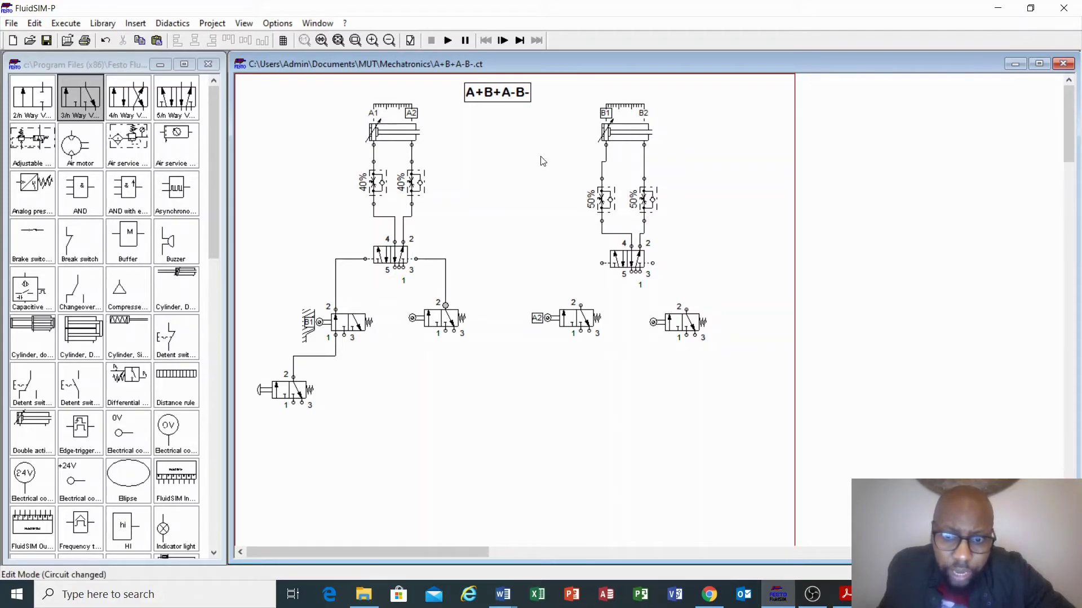
pyautogui.doubleClick(410, 318)
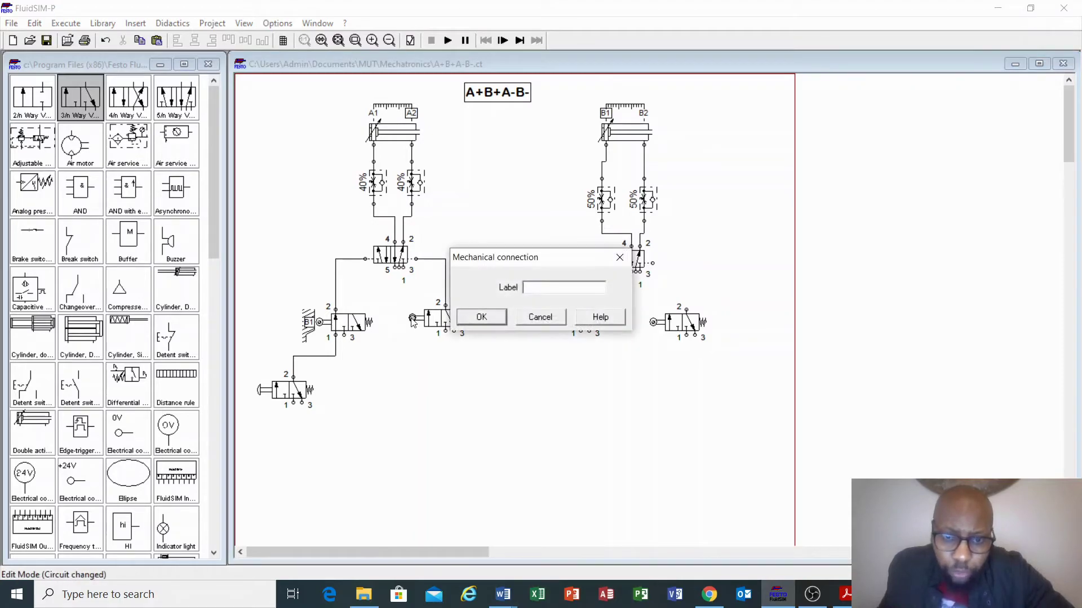
pyautogui.write('B2')
pyautogui.press('Return')
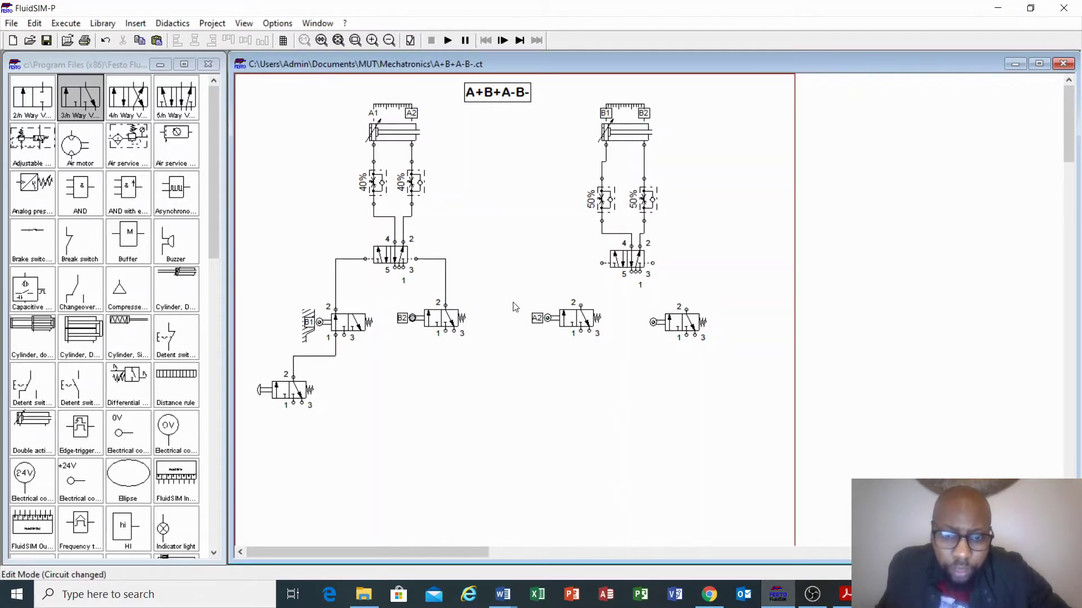
# Connect both roller valves below cylinder B to the pilot ports of B's 5/n way valve and label the right roller A1.
pyautogui.moveTo(581, 305); pyautogui.dragTo(601, 262)
pyautogui.moveTo(688, 310); pyautogui.dragTo(655, 263)
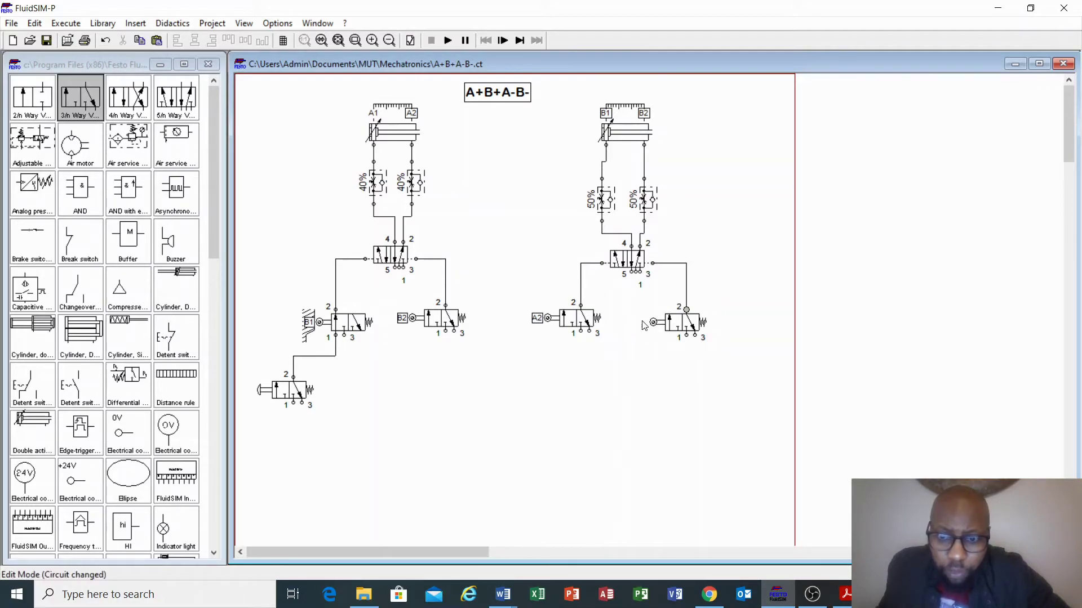
pyautogui.doubleClick(652, 322)
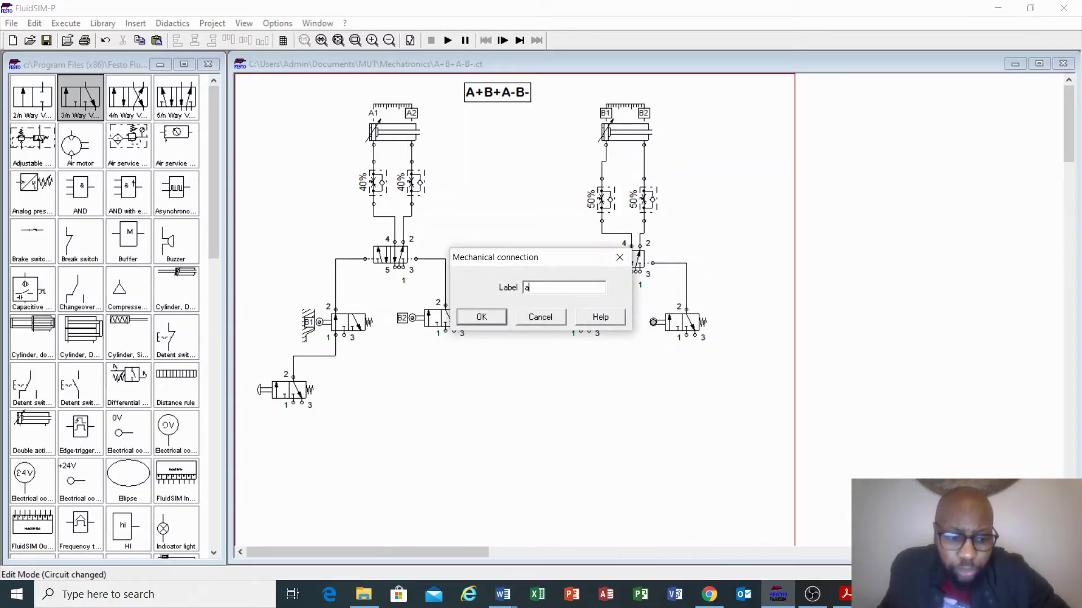
pyautogui.click(496, 319)
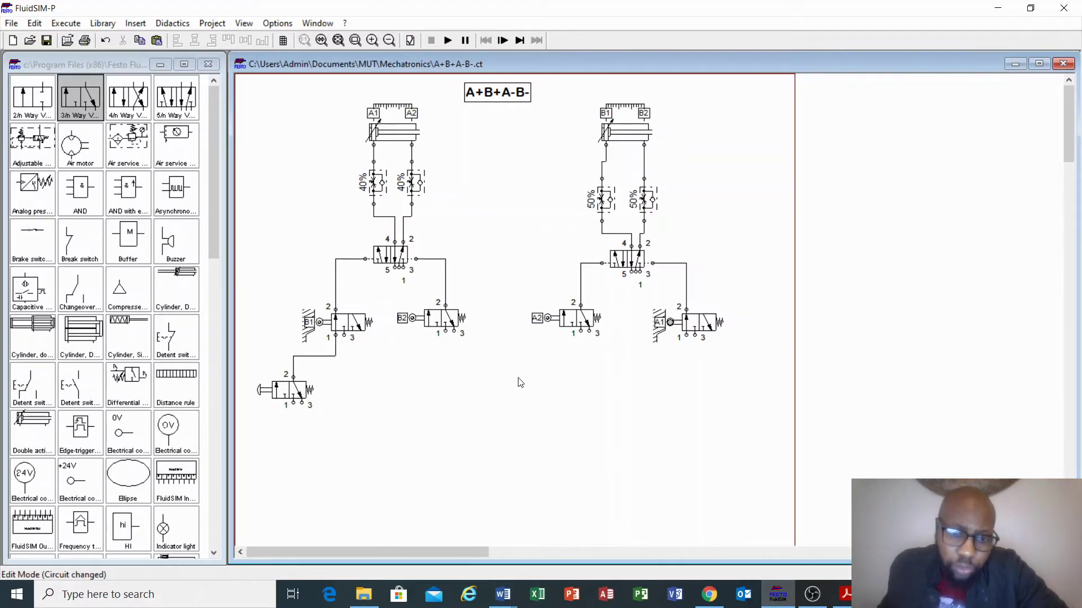
# Place a compressed air supply and a sucker side by side below the valves in the circuit.
pyautogui.moveTo(128, 295); pyautogui.dragTo(475, 476)
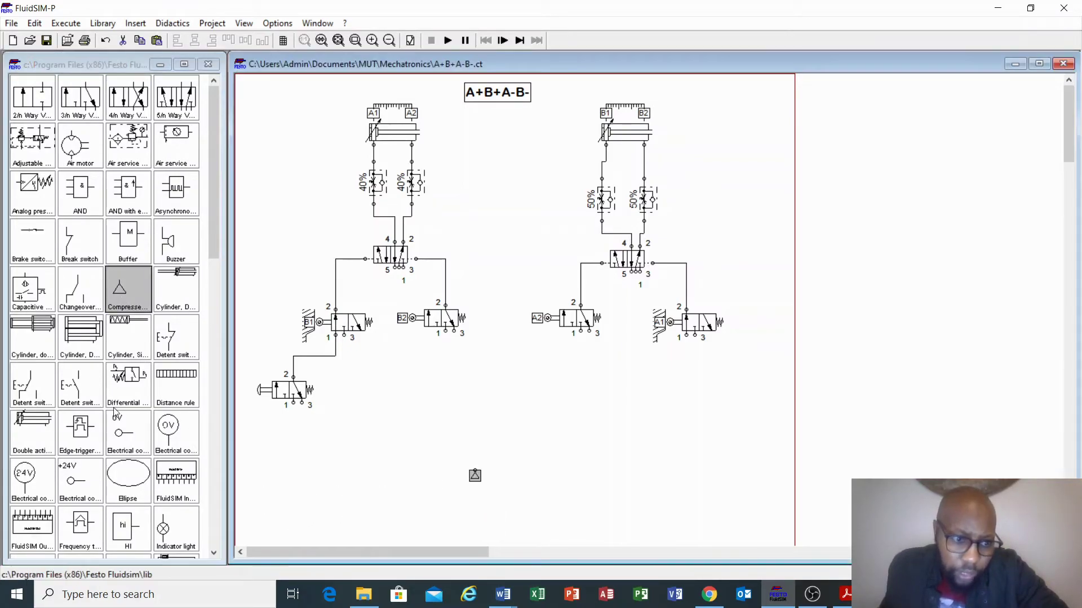
pyautogui.scroll(-10, 119, 409)
pyautogui.moveTo(119, 407); pyautogui.dragTo(509, 477)
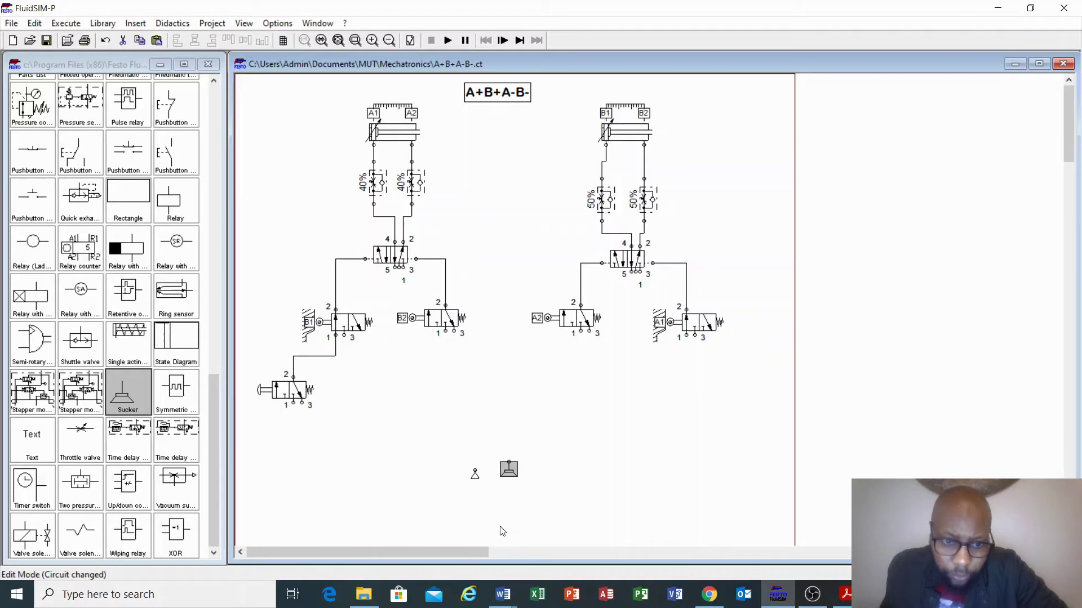
# Connect port 1 of the pushbutton valve to the compressed air supply, and lower the supply and its horizontal line.
pyautogui.moveTo(293, 403); pyautogui.dragTo(474, 471)
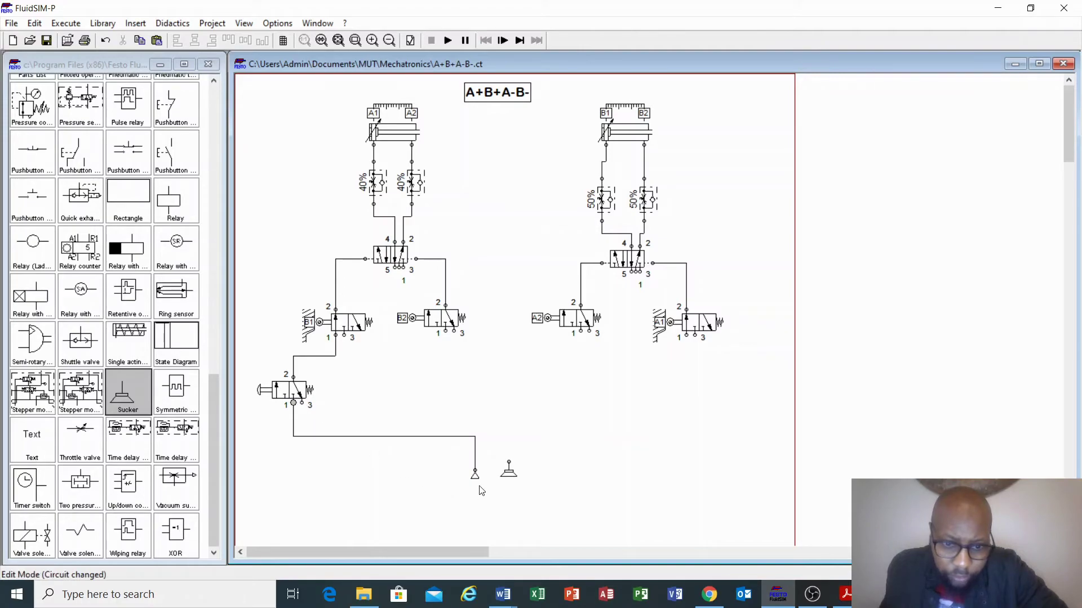
pyautogui.moveTo(475, 474); pyautogui.dragTo(474, 517)
pyautogui.moveTo(396, 436); pyautogui.dragTo(392, 500)
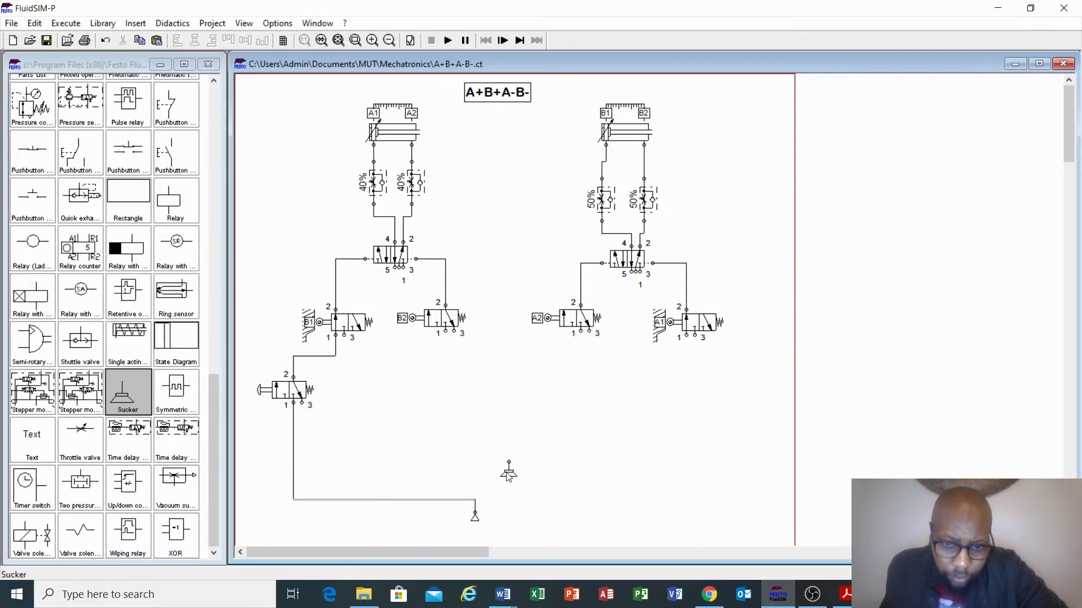
# Lower the sucker, connect port 3 of the pushbutton valve to it, and join port 3 of the B1 roller valve to that line.
pyautogui.moveTo(509, 476); pyautogui.dragTo(507, 501)
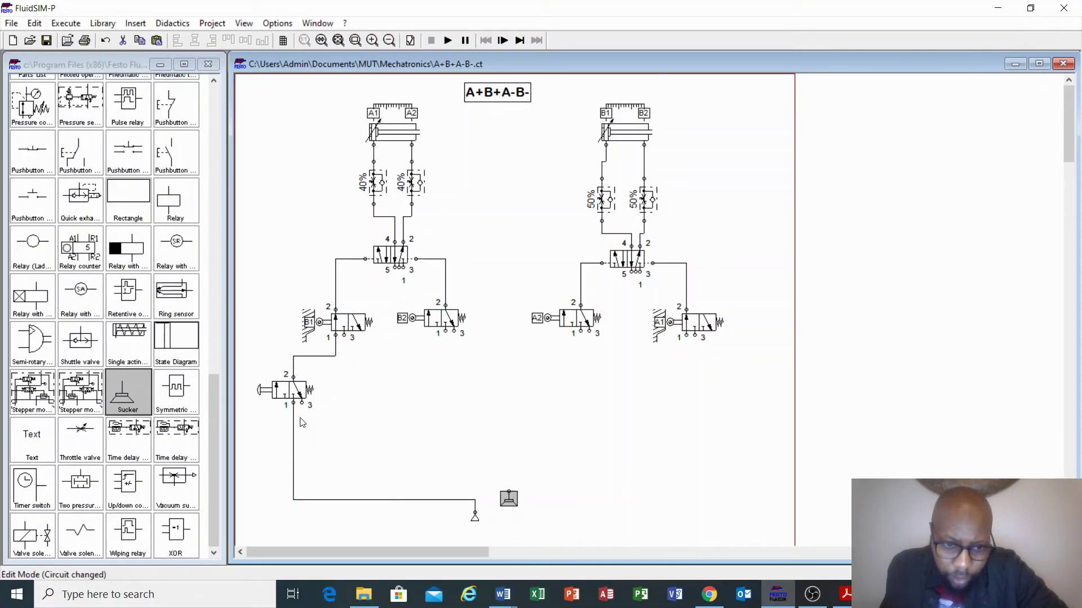
pyautogui.click(301, 402)
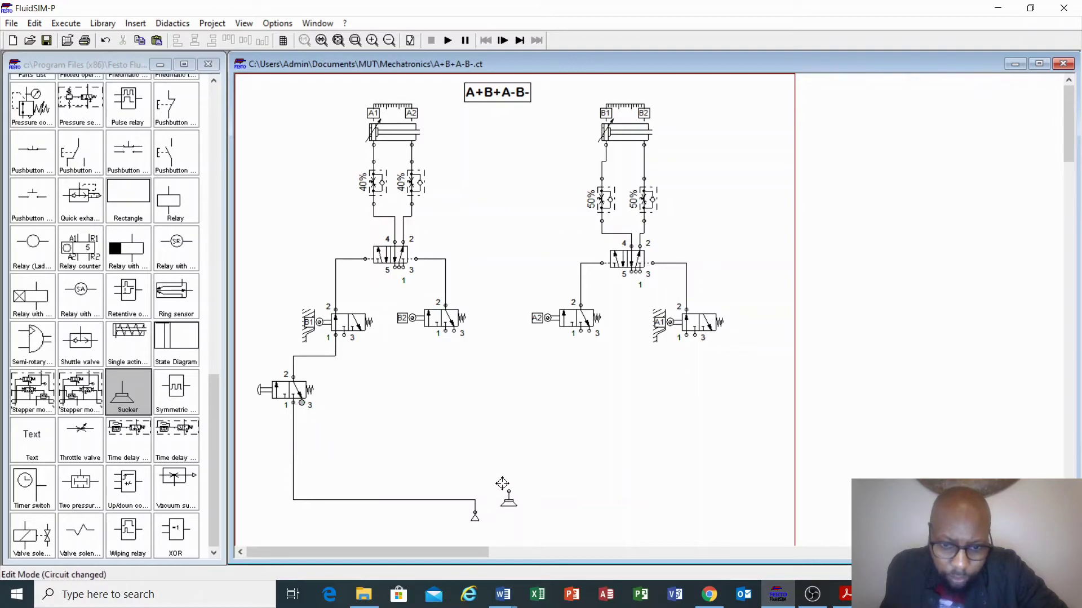
pyautogui.moveTo(508, 491); pyautogui.dragTo(508, 492)
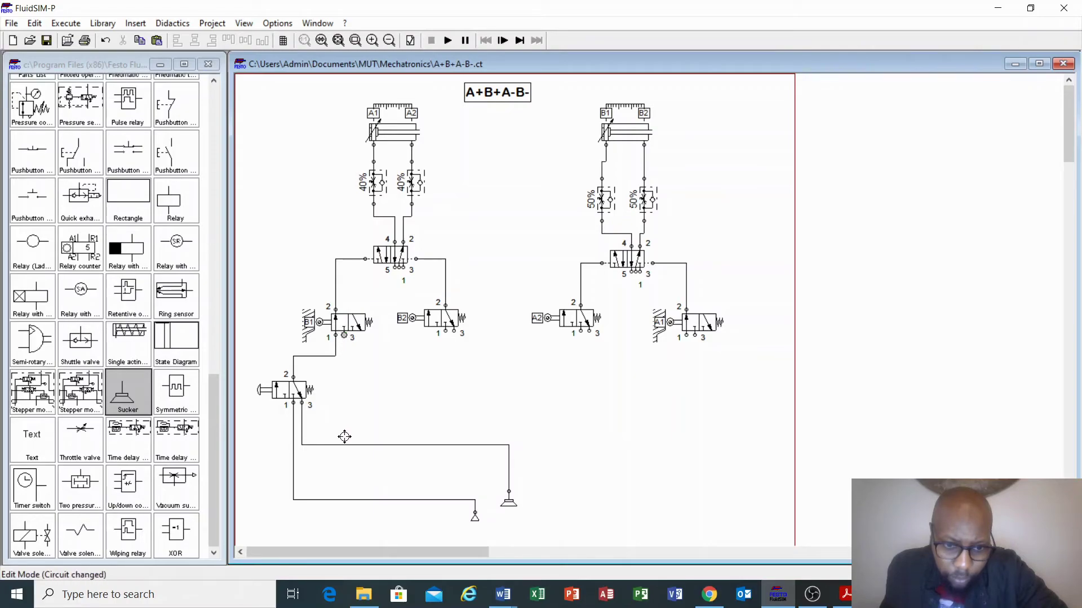
pyautogui.moveTo(345, 443); pyautogui.dragTo(345, 445)
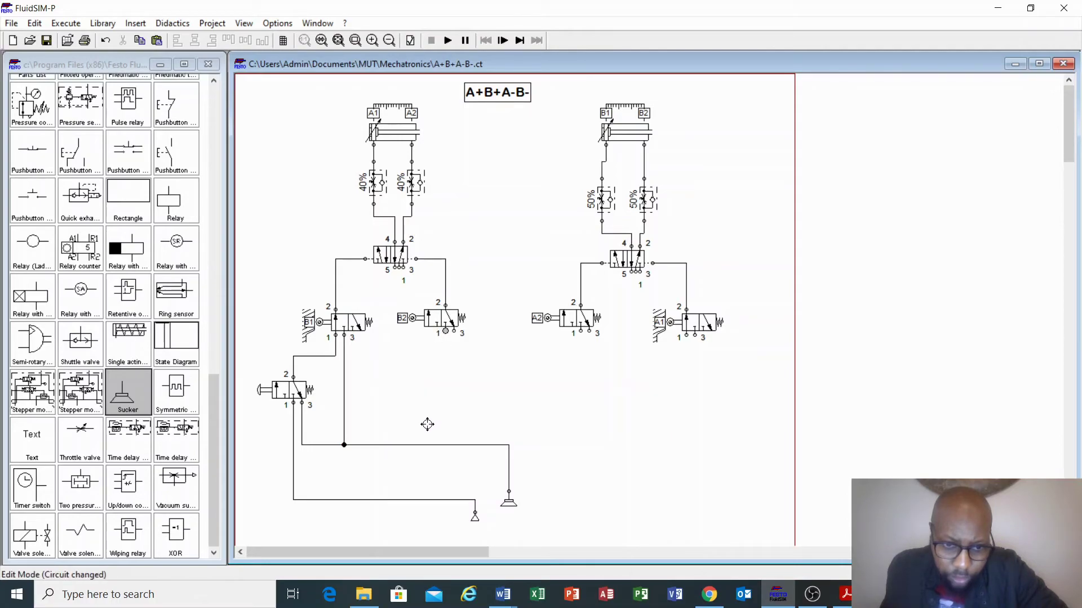
# Connect port 1 of the B2 roller valve to the air supply line and its port 3 to the sucker line.
pyautogui.click(424, 500)
pyautogui.moveTo(424, 498)
pyautogui.mouseDown()
pyautogui.moveTo(466, 379)
pyautogui.moveTo(446, 332)
pyautogui.mouseUp()
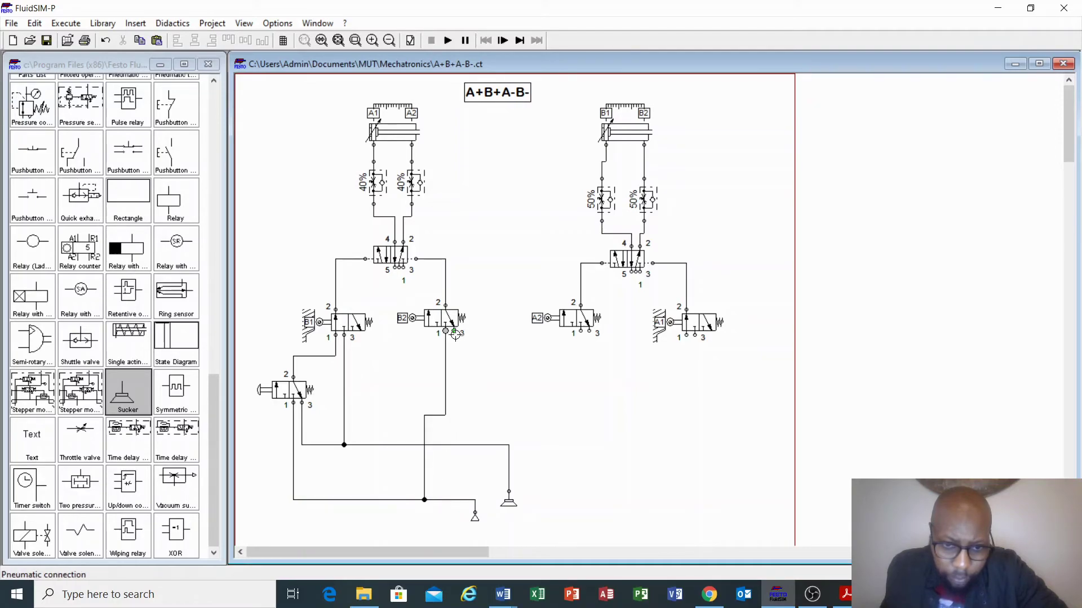
pyautogui.click(463, 444)
pyautogui.moveTo(453, 445); pyautogui.dragTo(454, 332)
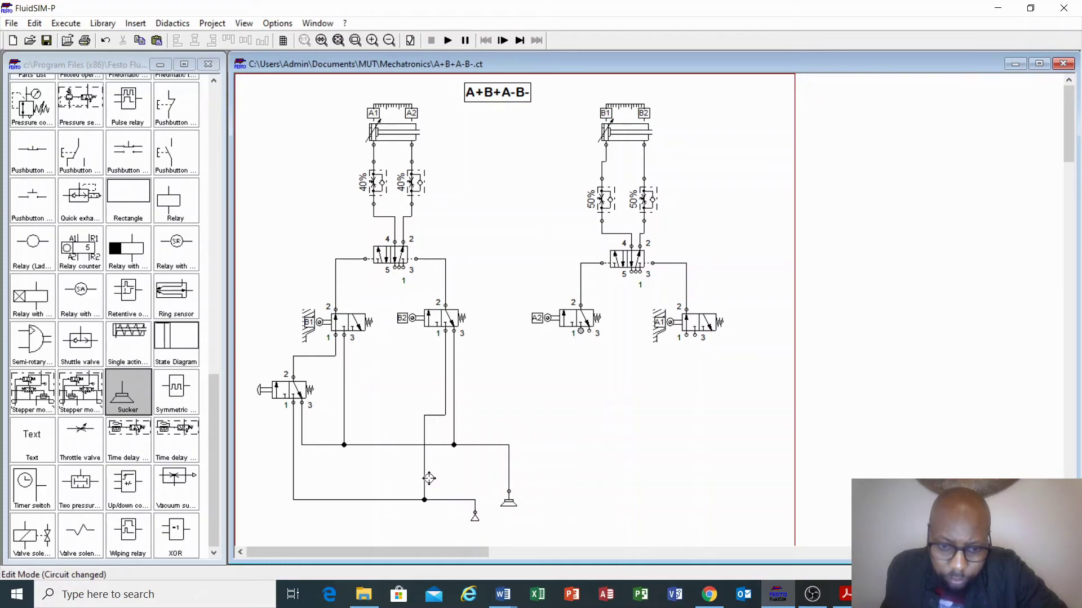
# Connect port 1 of the A2 and A1 roller valves to the air supply line and port 3 of A2 to the sucker line.
pyautogui.click(424, 475)
pyautogui.moveTo(425, 476); pyautogui.dragTo(581, 332)
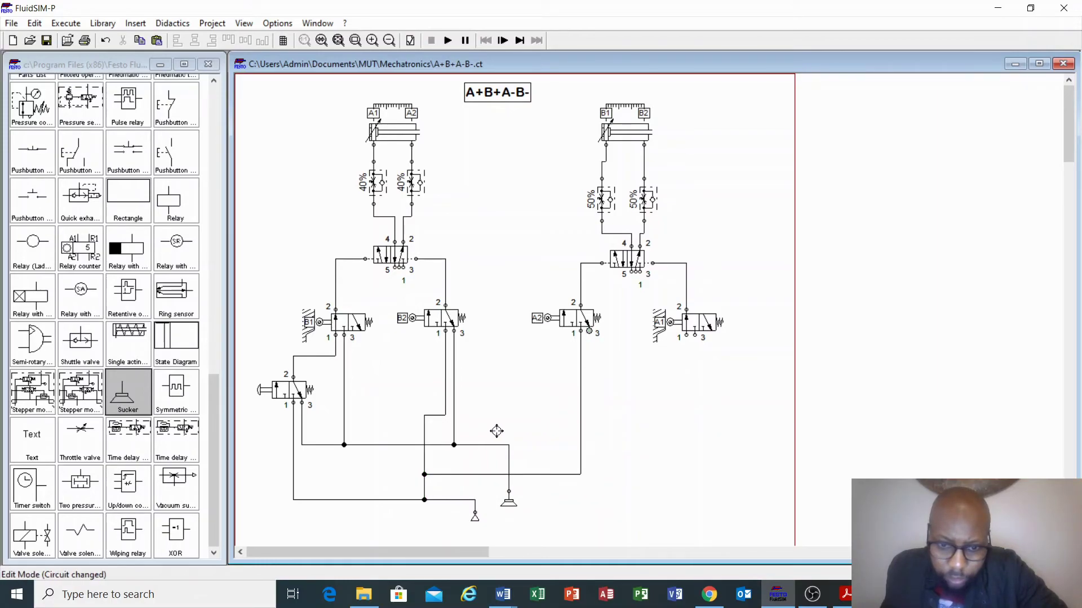
pyautogui.click(455, 430)
pyautogui.moveTo(455, 430); pyautogui.dragTo(589, 332)
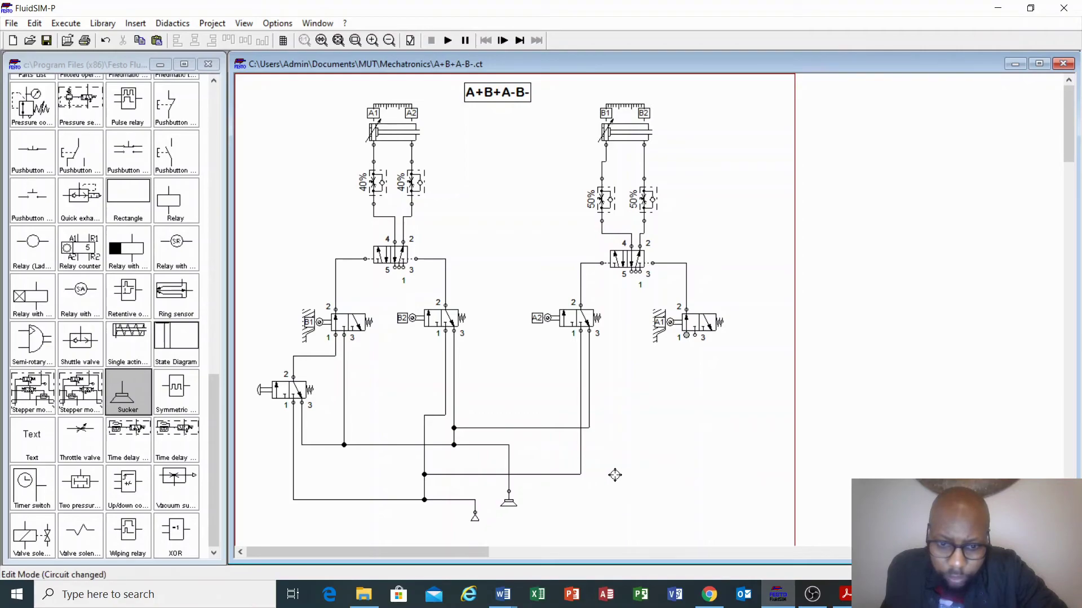
pyautogui.click(582, 475)
pyautogui.moveTo(582, 475); pyautogui.dragTo(687, 335)
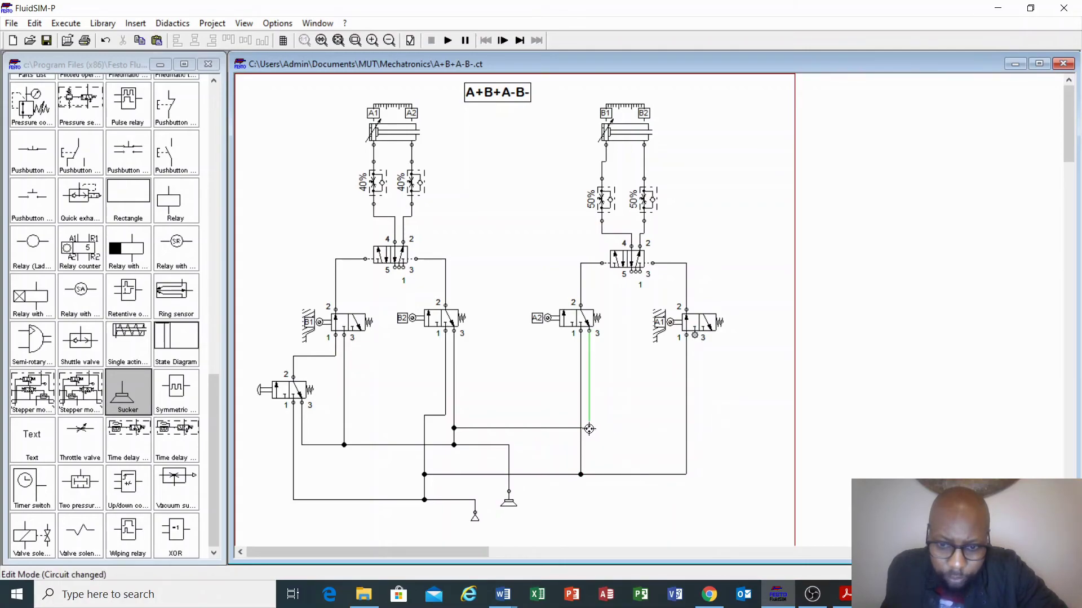
# Start the circuit simulation and actuate the pushbutton start valve to test the A+B+A-B- sequence.
pyautogui.press('F9')
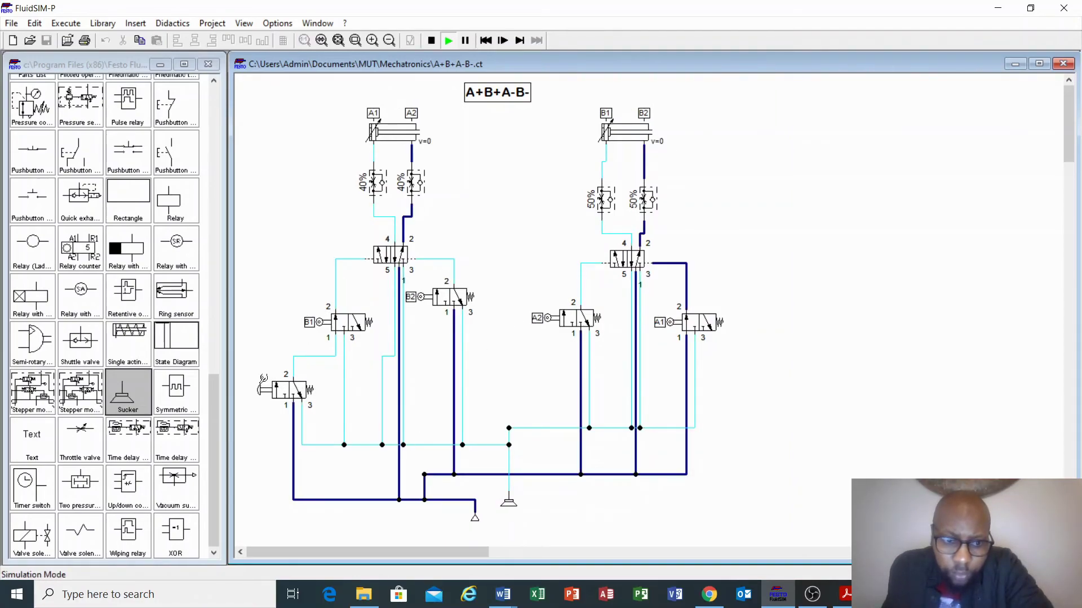
pyautogui.click(263, 387)
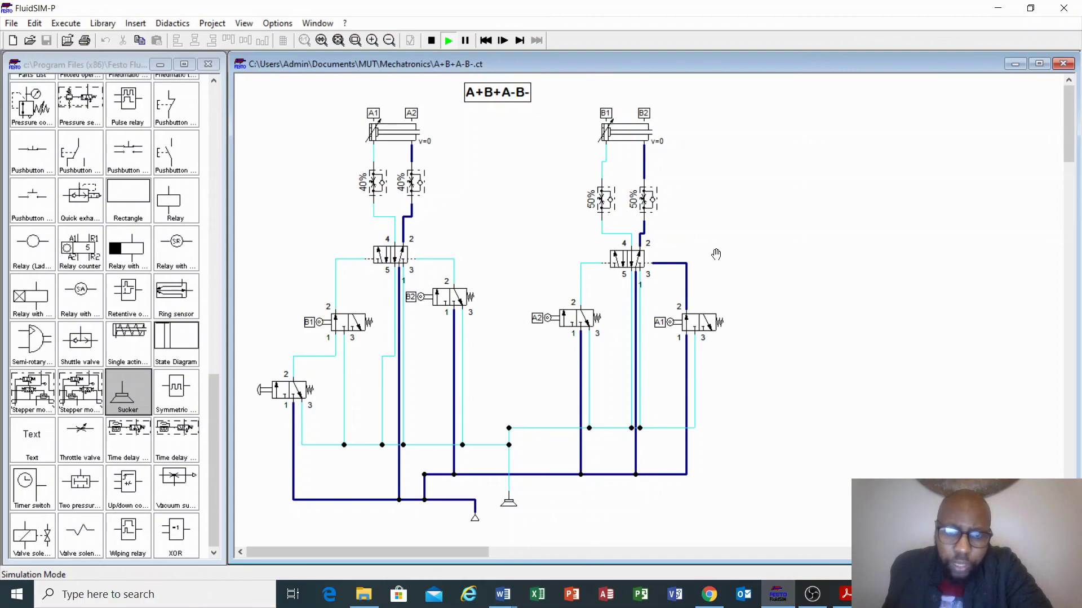
pyautogui.click(262, 387)
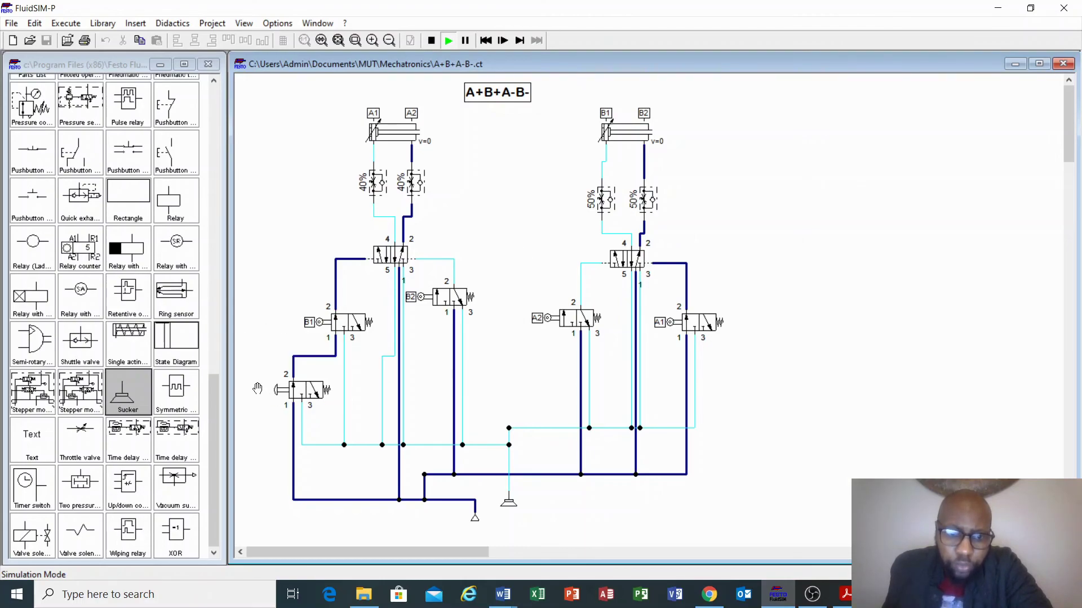